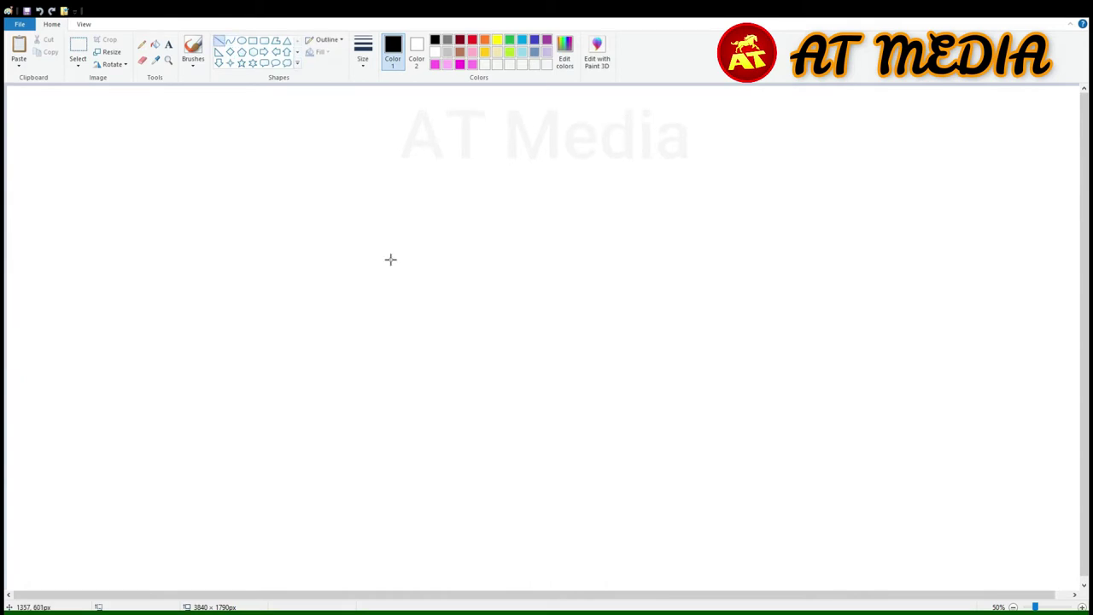
Draw a slanted black line and place a horizontally flipped copy beside it to form the two sides of a cone.
left_click_drag(376, 219, 456, 478)
left_click_drag(402, 338, 424, 344)
left_click(78, 51)
left_click_drag(339, 205, 505, 507)
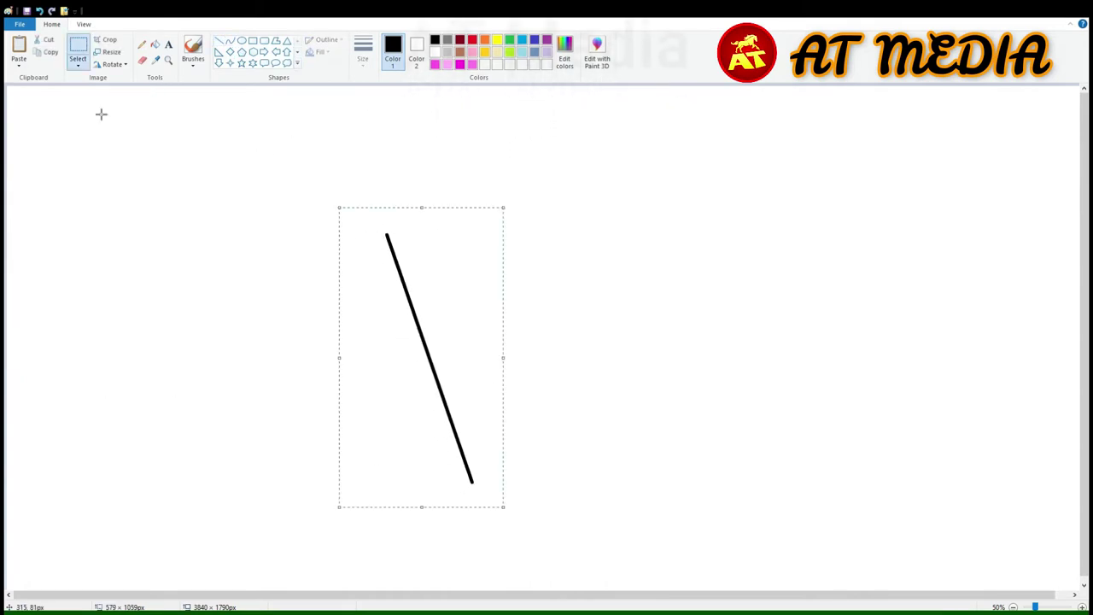
key("ctrl+c")
key("ctrl+v")
left_click(112, 64)
left_click(128, 154)
left_click_drag(100, 112, 515, 300)
left_click_drag(485, 466, 470, 458)
left_click_drag(551, 445, 563, 448)
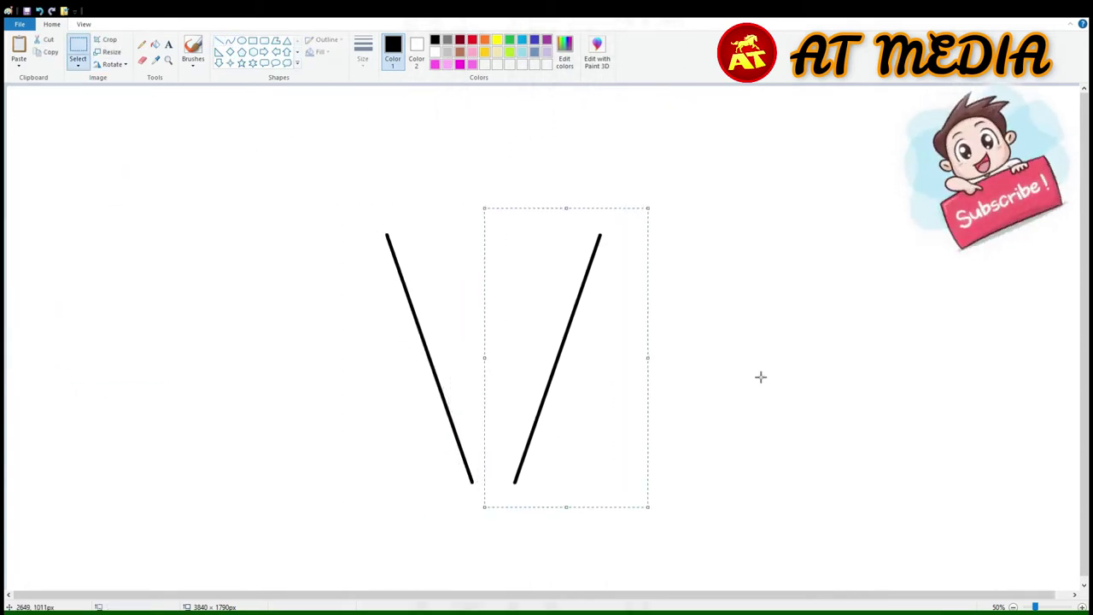
Join the lower ends of the two slanted lines with a rounded curve to form the cone's tip.
scroll(759, 375, "up", 2)
scroll(449, 510, "right", 5)
left_click(229, 41)
mouse_move(495, 499)
left_mouse_down()
mouse_move(580, 498)
mouse_move(538, 555)
mouse_move(539, 574)
left_mouse_up()
scroll(689, 441, "down", 2)
Shift the upper part of the cone's sides down slightly to shorten the cone.
left_click(77, 52)
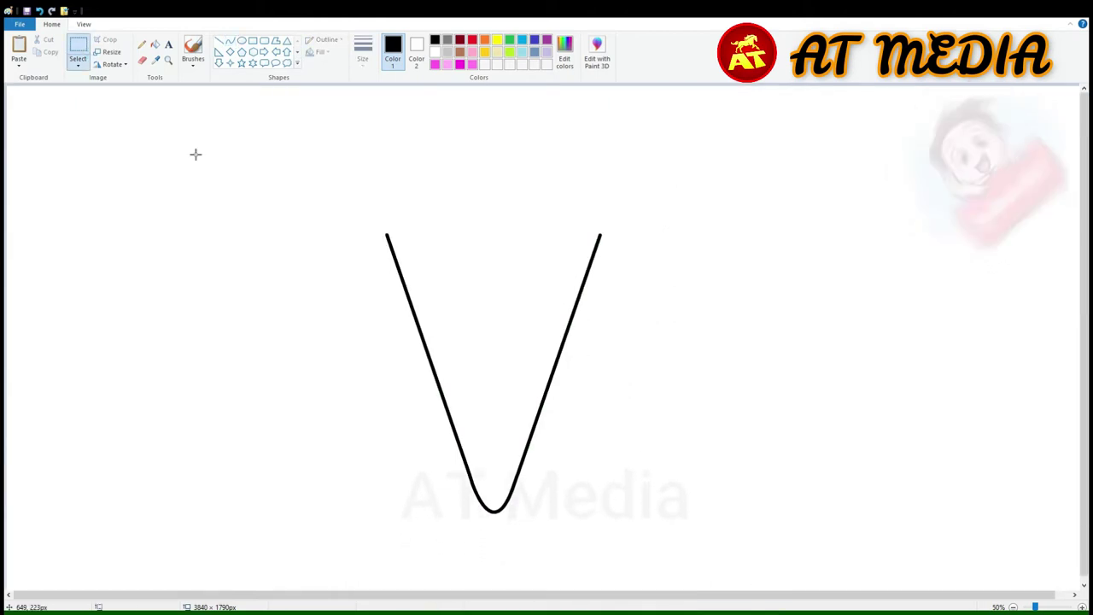
left_click_drag(300, 154, 681, 329)
left_click_drag(491, 242, 490, 253)
Draw a gray ellipse as the scoop, sized to meet the cone's upper ends, and close the cone's top with a horizontal black line.
left_click(242, 41)
left_click_drag(412, 100, 612, 300)
left_click(447, 39)
left_click_drag(523, 237, 494, 248)
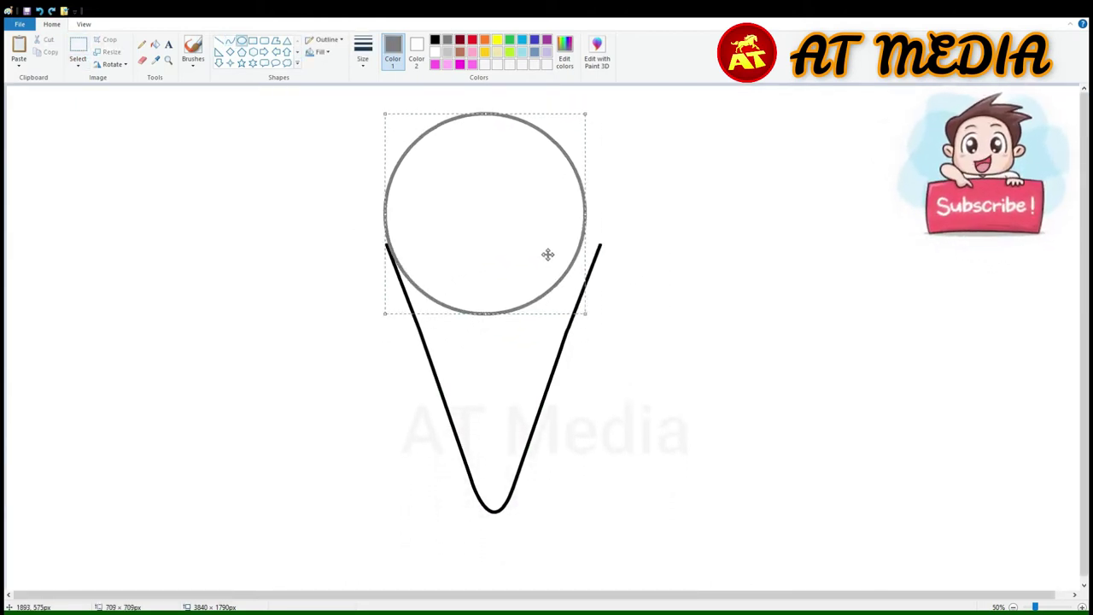
left_click_drag(491, 109, 495, 94)
left_click_drag(600, 202, 609, 201)
left_click_drag(389, 205, 384, 205)
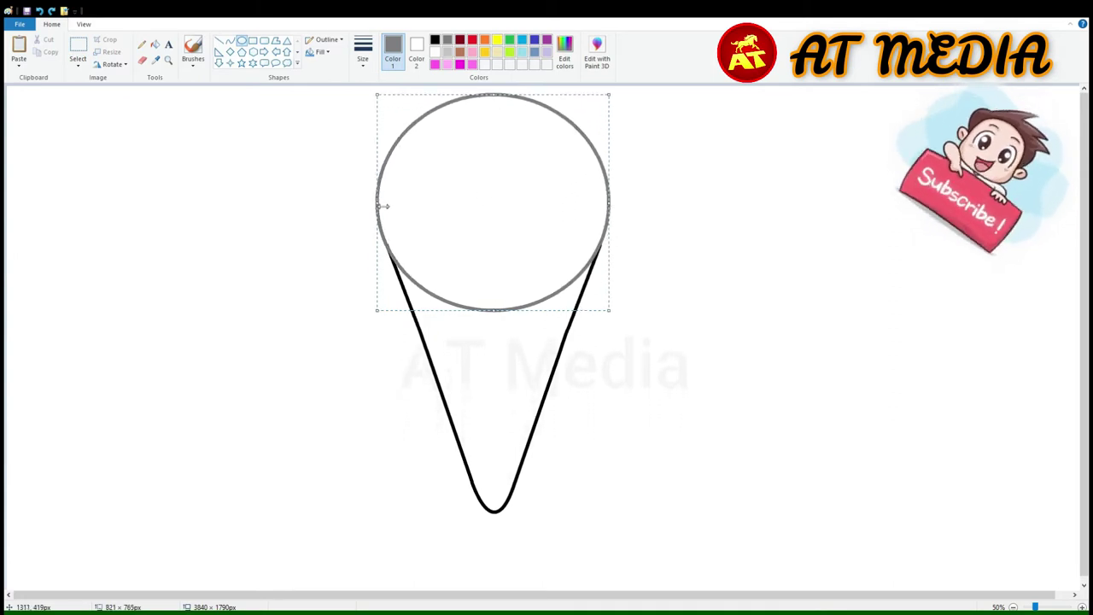
left_click_drag(379, 93, 376, 84)
left_click(658, 203)
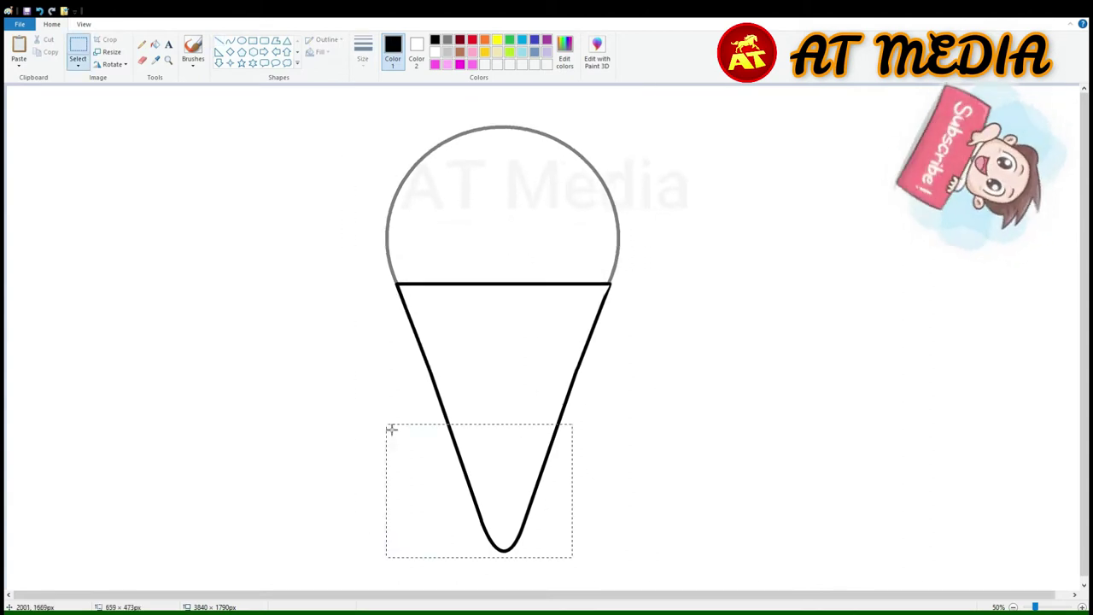
left_click(682, 176)
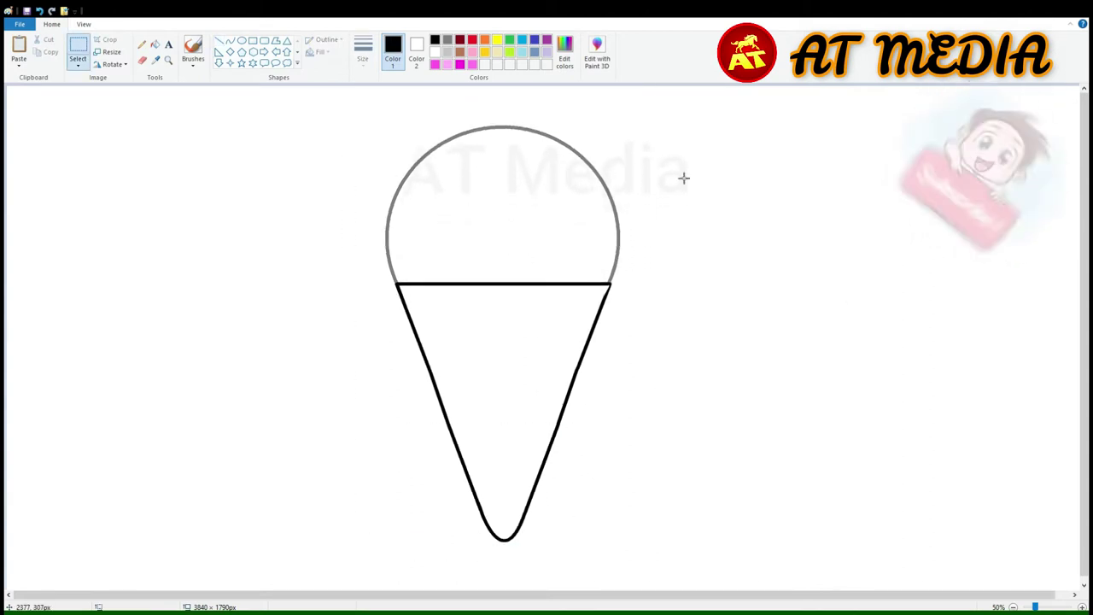
Draw a round black eye with two white highlights inside the scoop and place a copy of it on the other side.
left_click(242, 40)
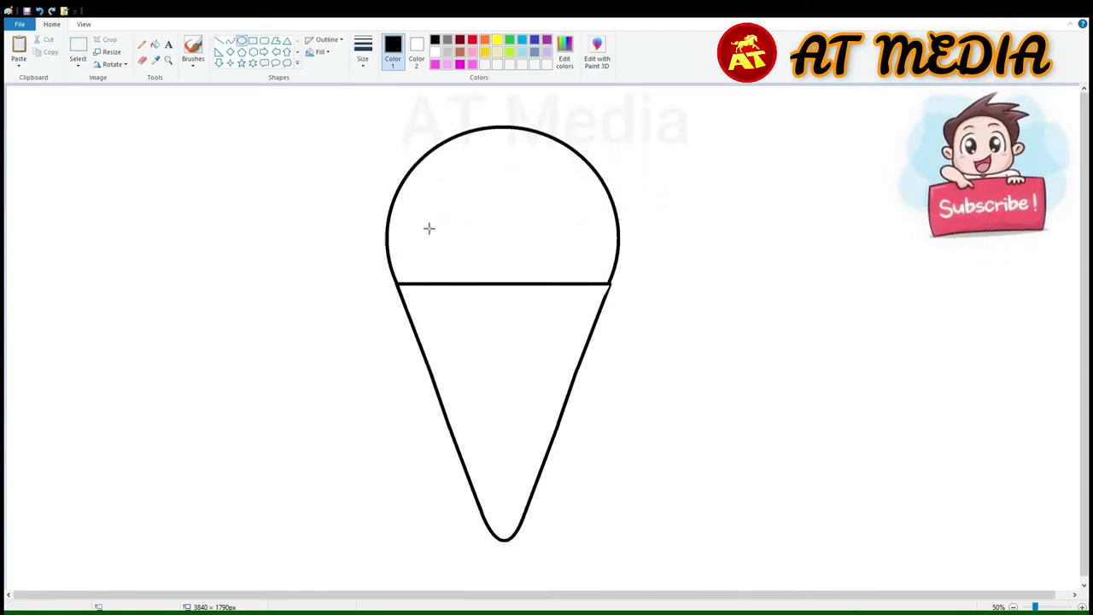
left_click_drag(418, 209, 471, 262)
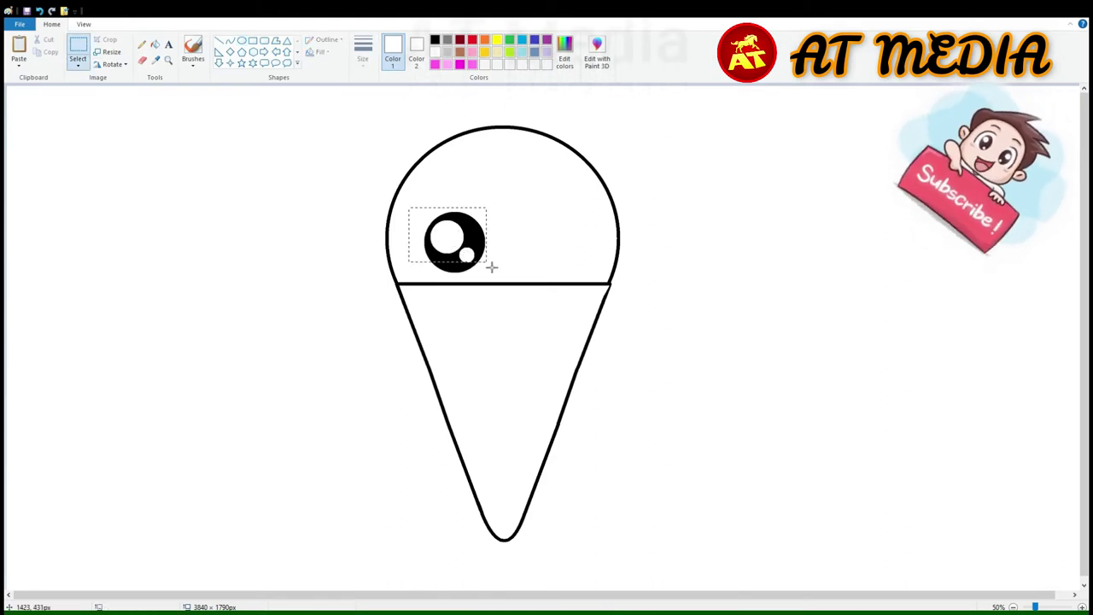
key("ctrl+v")
left_click_drag(51, 117, 551, 256)
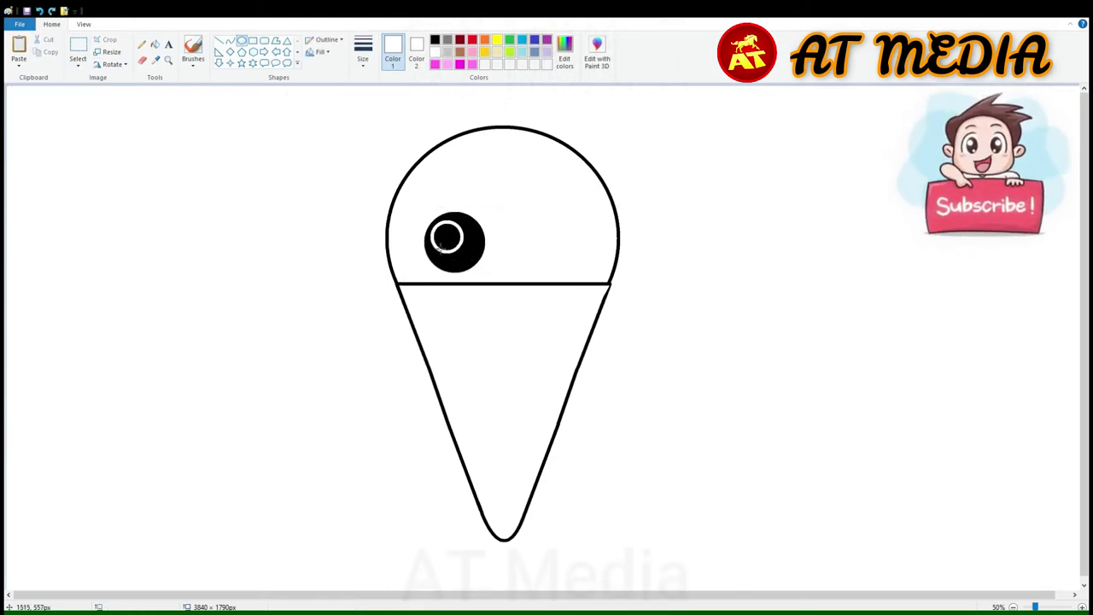
left_click_drag(411, 200, 501, 275)
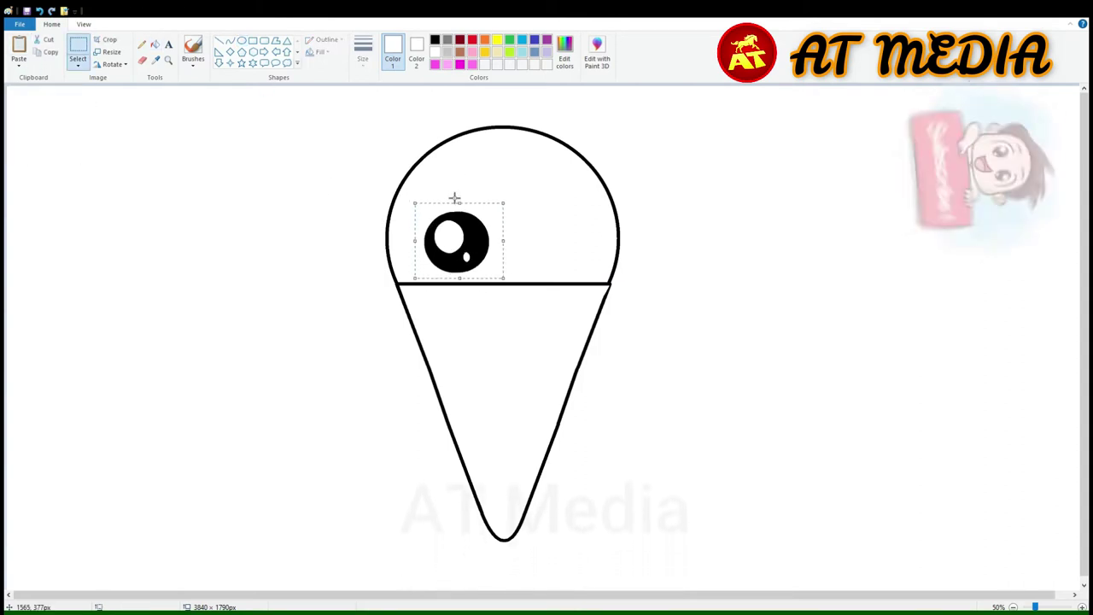
left_click_drag(451, 232, 552, 236)
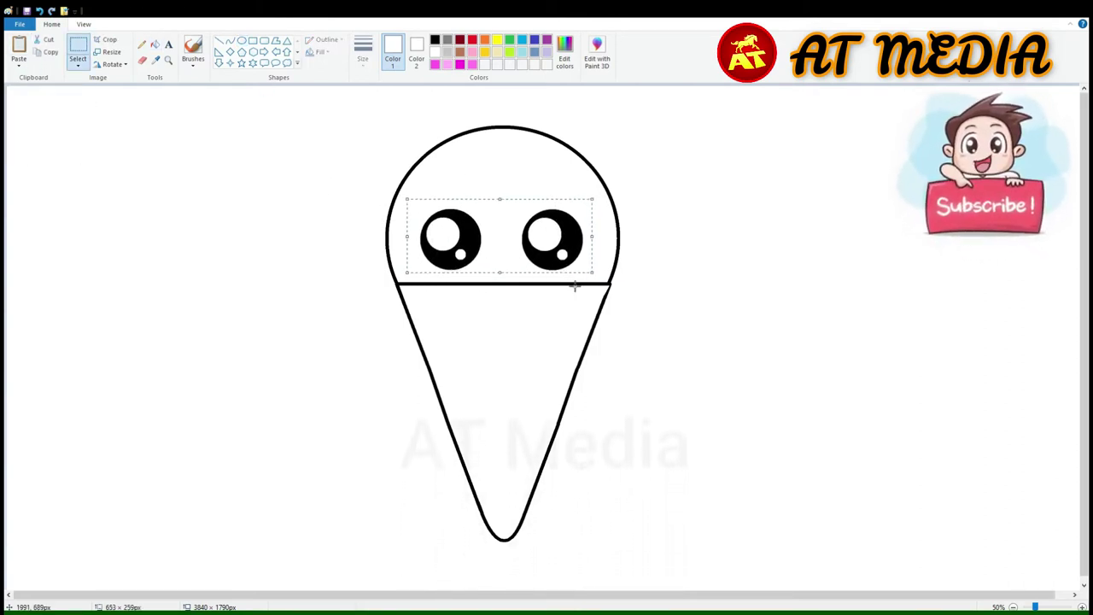
left_click(661, 271)
Draw a small curved black smile between the two eyes and adjust its position.
left_click(230, 40)
left_click_drag(485, 256, 525, 278)
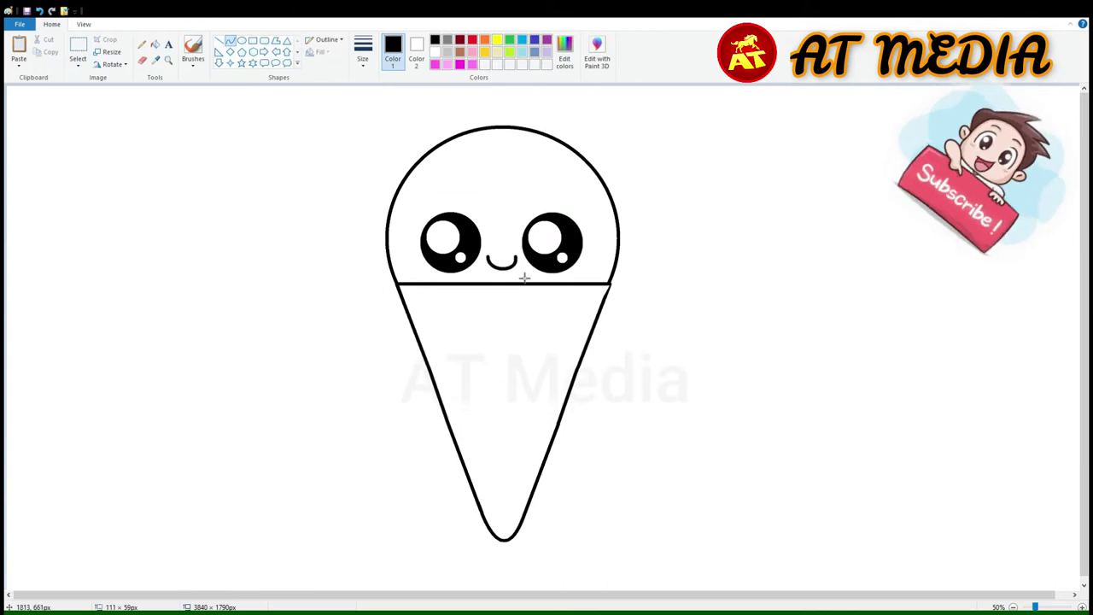
scroll(633, 173, "up", 1)
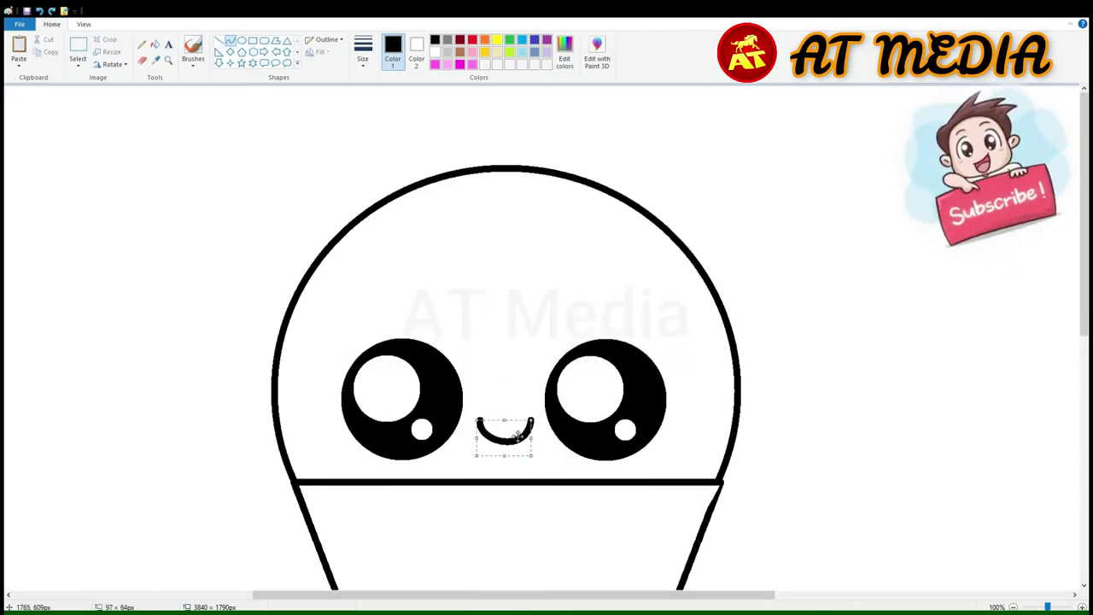
left_click(529, 451)
scroll(257, 53, "down", 1)
left_click(219, 62)
left_click_drag(636, 193, 722, 270)
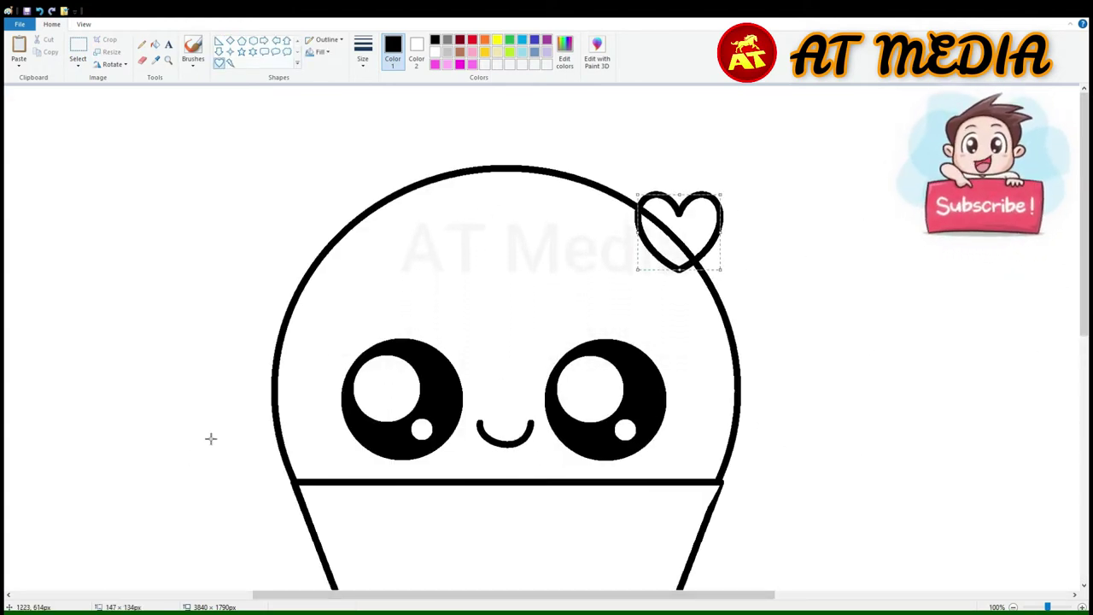
left_click(112, 64)
left_click(124, 89)
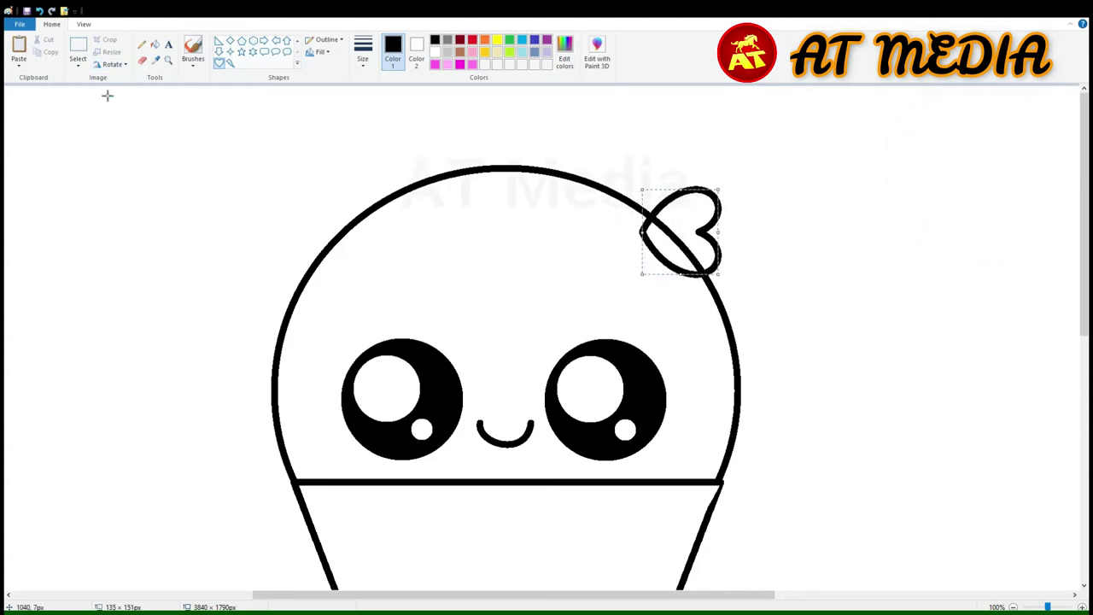
left_click_drag(682, 235, 512, 167)
key("ctrl+z")
key("ctrl+z")
key("ctrl+z")
Build a tilted gray heart on the scoop's upper-right edge from two straight lines and two circles.
scroll(224, 44, "up", 1)
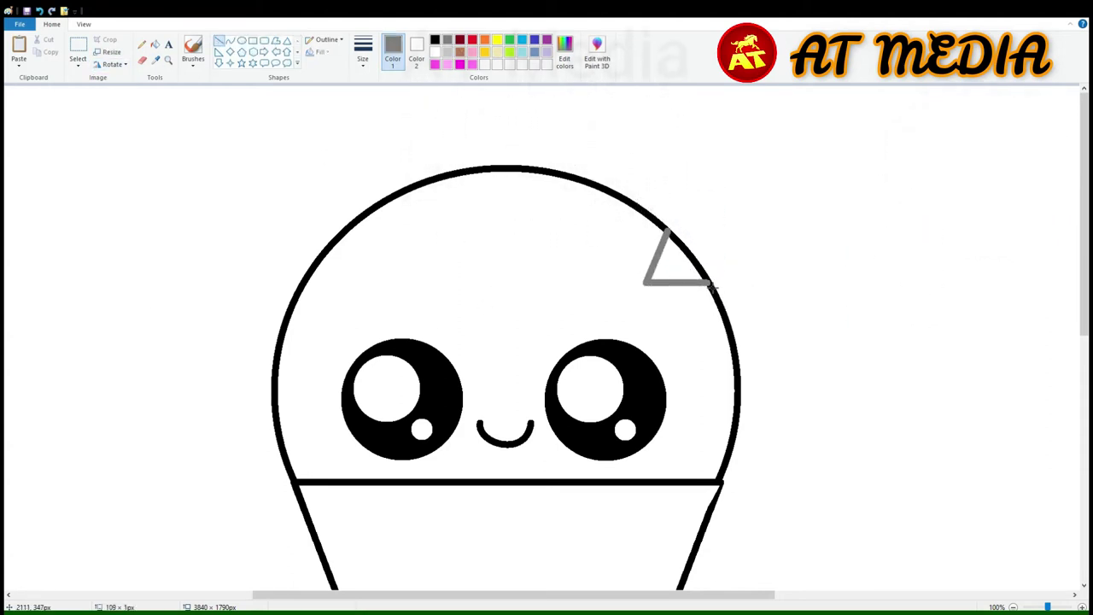
scroll(713, 288, "up", 1)
left_click_drag(300, 419, 280, 419)
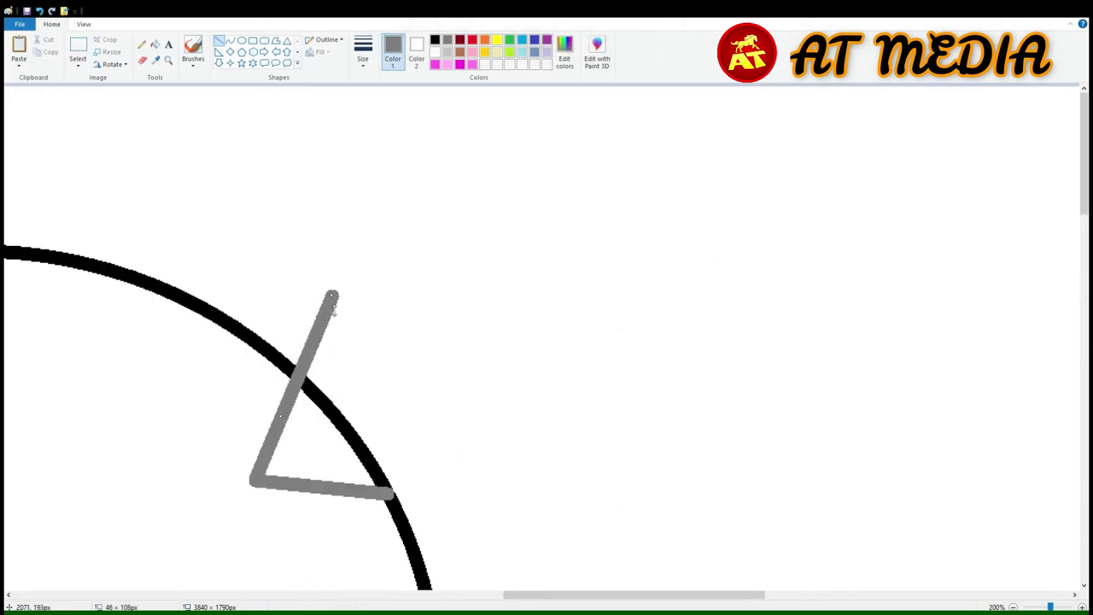
left_click(241, 40)
left_click_drag(319, 275, 447, 405)
mouse_move(404, 375)
left_mouse_down()
mouse_move(379, 350)
mouse_move(426, 388)
mouse_move(475, 483)
left_mouse_up()
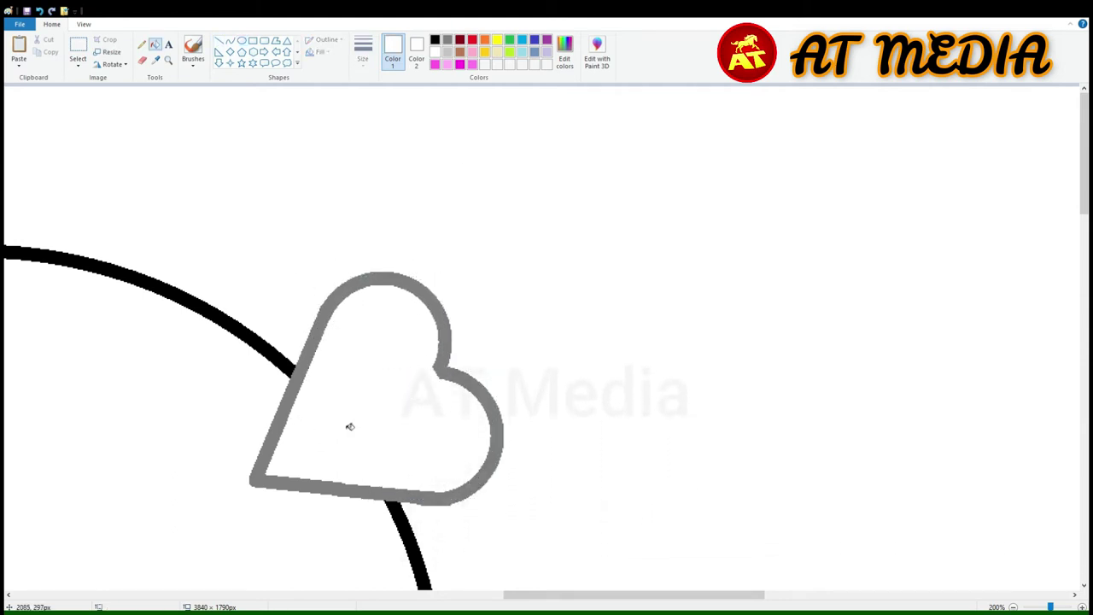
Delete the heart's two straight sides, keeping its rounded lobes.
scroll(808, 446, "down", 1)
scroll(585, 384, "up", 1)
left_click(78, 52)
left_click_drag(333, 391, 481, 530)
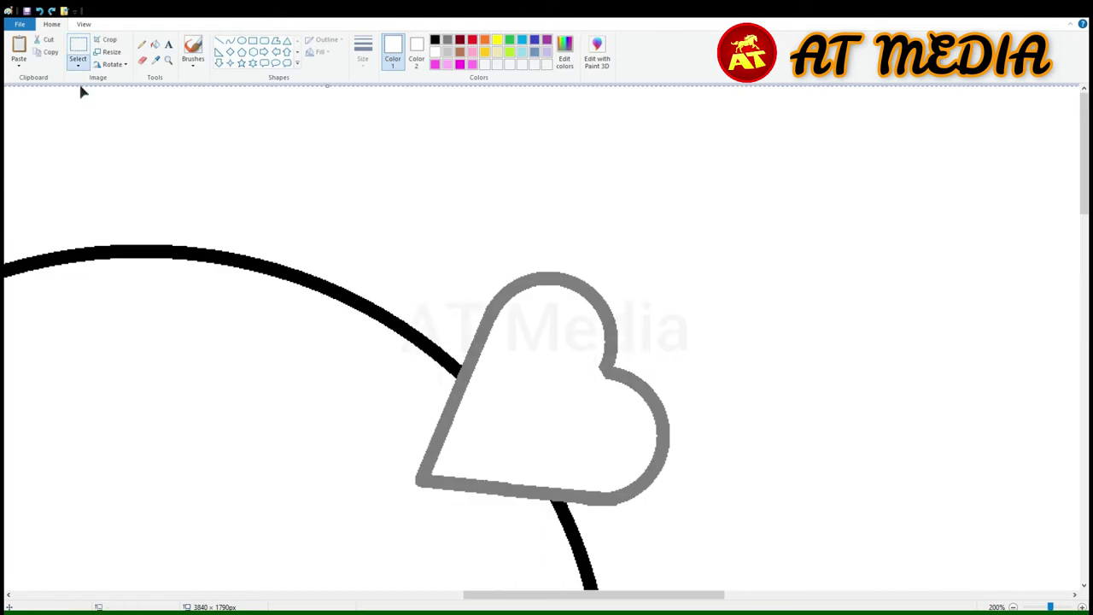
mouse_move(427, 380)
left_mouse_down()
mouse_move(529, 512)
mouse_move(427, 384)
left_mouse_up()
key("Delete")
mouse_move(491, 307)
left_mouse_down()
mouse_move(603, 456)
mouse_move(552, 493)
mouse_move(725, 398)
mouse_move(553, 493)
left_mouse_up()
scroll(553, 493, "down", 2)
Reposition the heart's rounded lobes so they meet the open ends of the scoop's outline.
left_click_drag(629, 176, 593, 188)
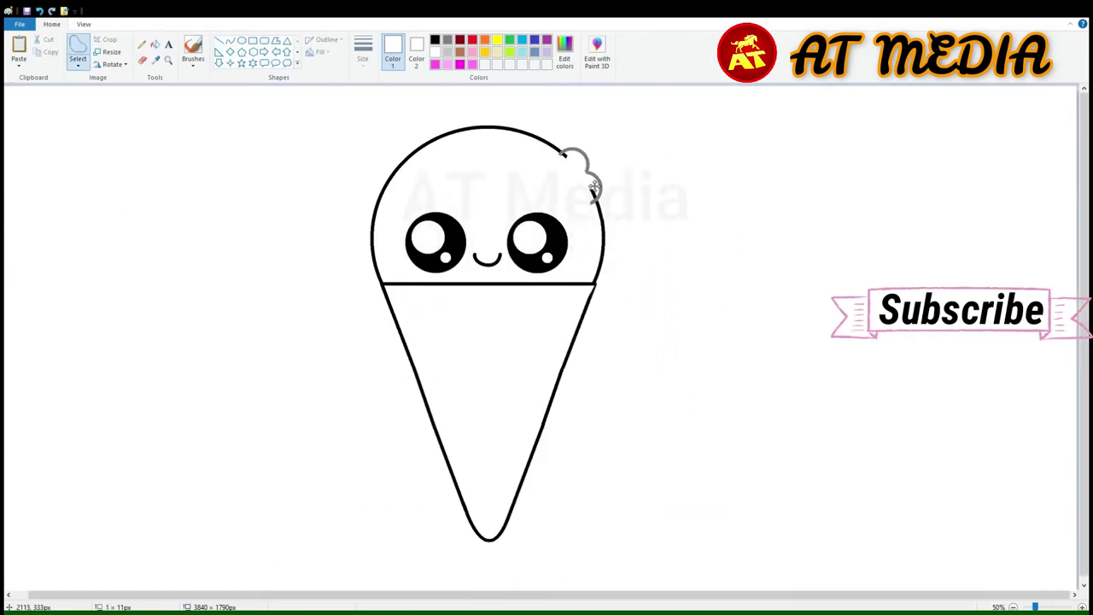
left_click(749, 180)
left_click_drag(622, 134, 628, 136)
left_click_drag(594, 180, 600, 184)
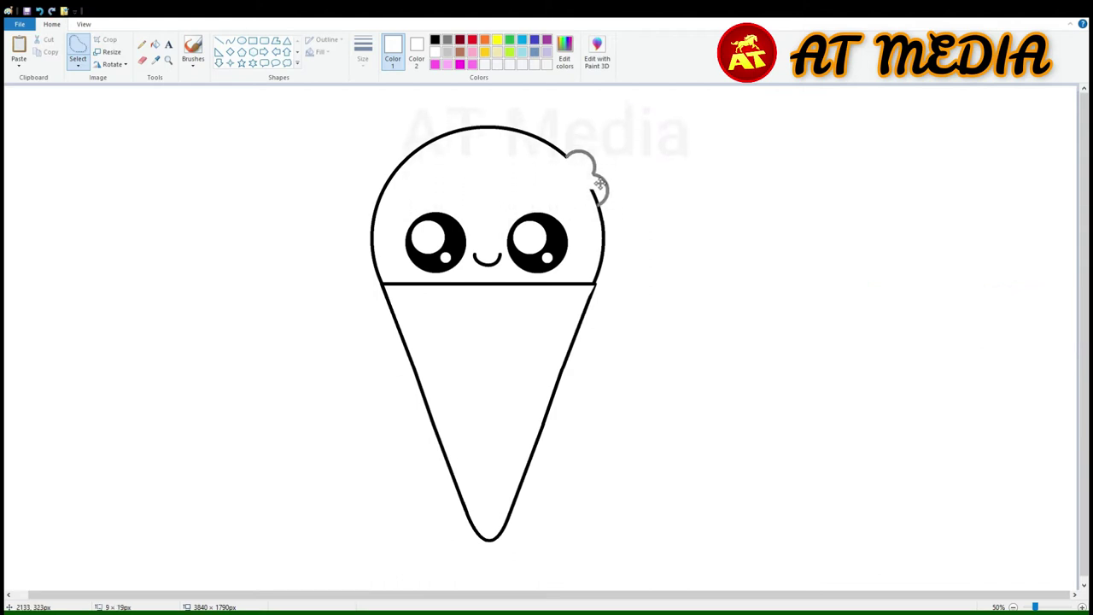
Close the heart with two curved sides meeting in a point and recolor its outline black.
scroll(585, 184, "up", 1)
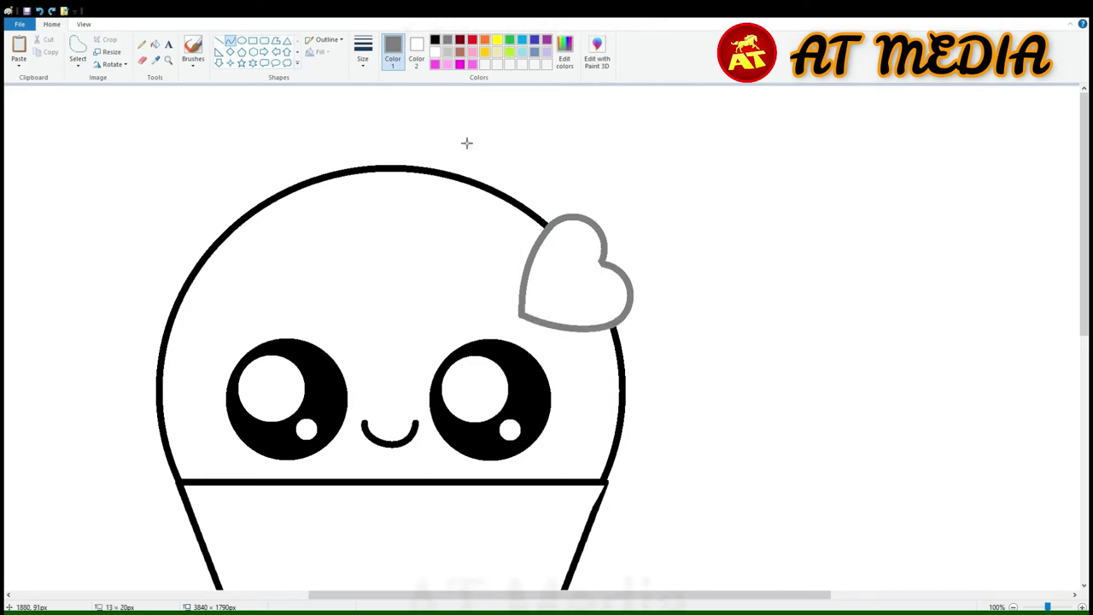
scroll(466, 143, "up", 1)
scroll(466, 143, "down", 2)
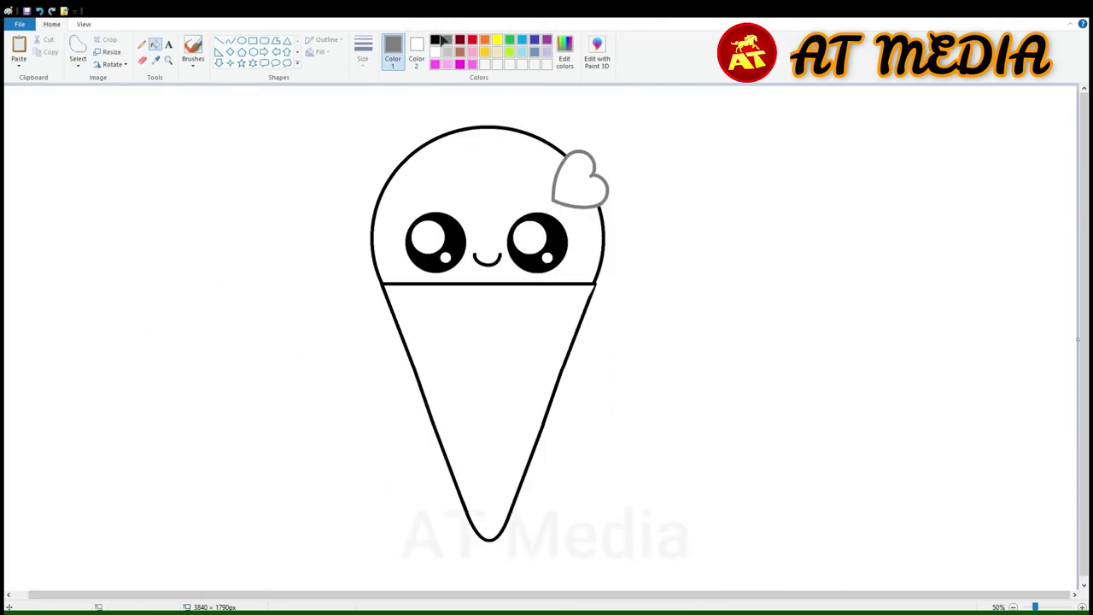
scroll(681, 135, "up", 1)
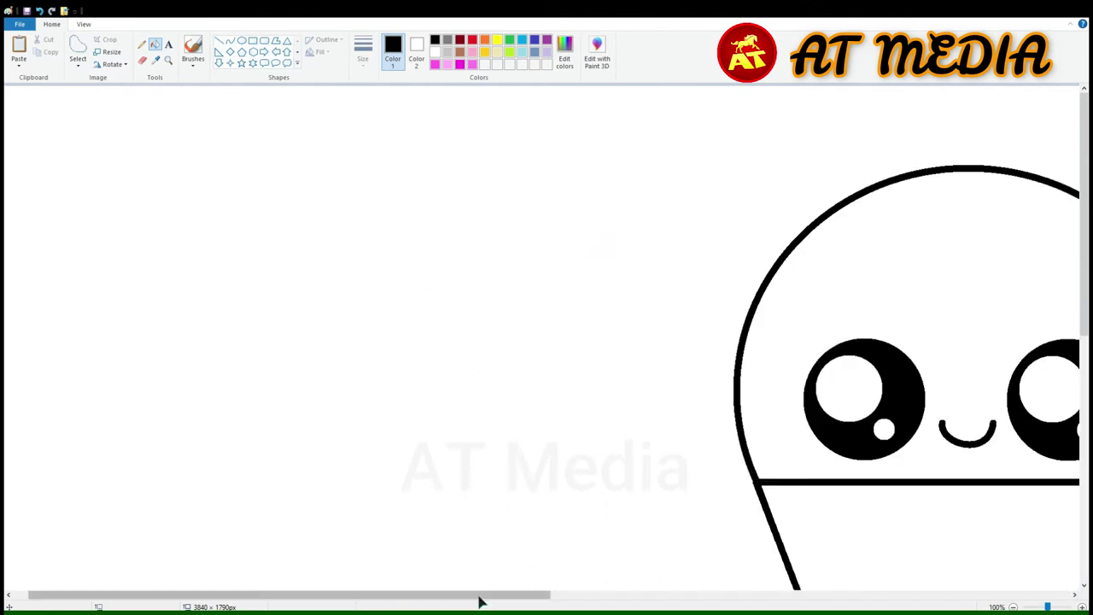
Draw two slanted black lines forming an inverted V below the middle of the cone's top edge.
left_click_drag(481, 597, 642, 598)
scroll(461, 247, "down", 3)
left_click(219, 41)
mouse_move(461, 223)
left_mouse_down()
mouse_move(413, 330)
mouse_move(409, 321)
left_mouse_up()
mouse_move(461, 224)
left_mouse_down()
mouse_move(520, 320)
mouse_move(405, 271)
mouse_move(371, 224)
left_mouse_up()
Complete the inverted V into a diamond with a flipped copy, placed beside the cone, and recolor its outline gray.
left_click(78, 51)
key("ctrl+c")
key("ctrl+v")
left_click(120, 66)
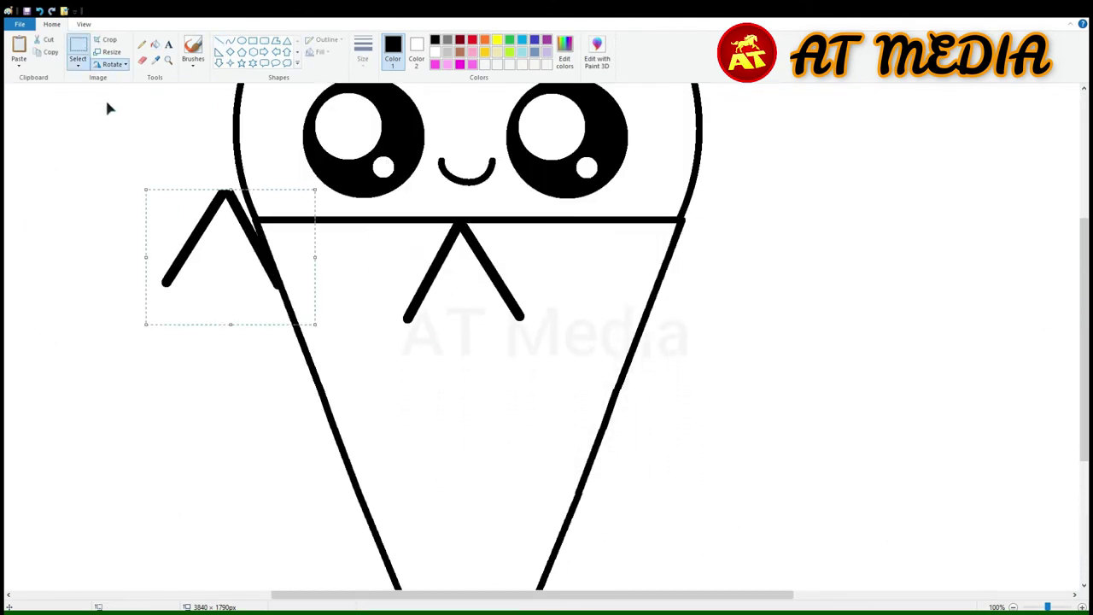
left_click(111, 150)
left_click_drag(230, 291, 106, 355)
left_click(643, 313)
scroll(644, 313, "down", 1)
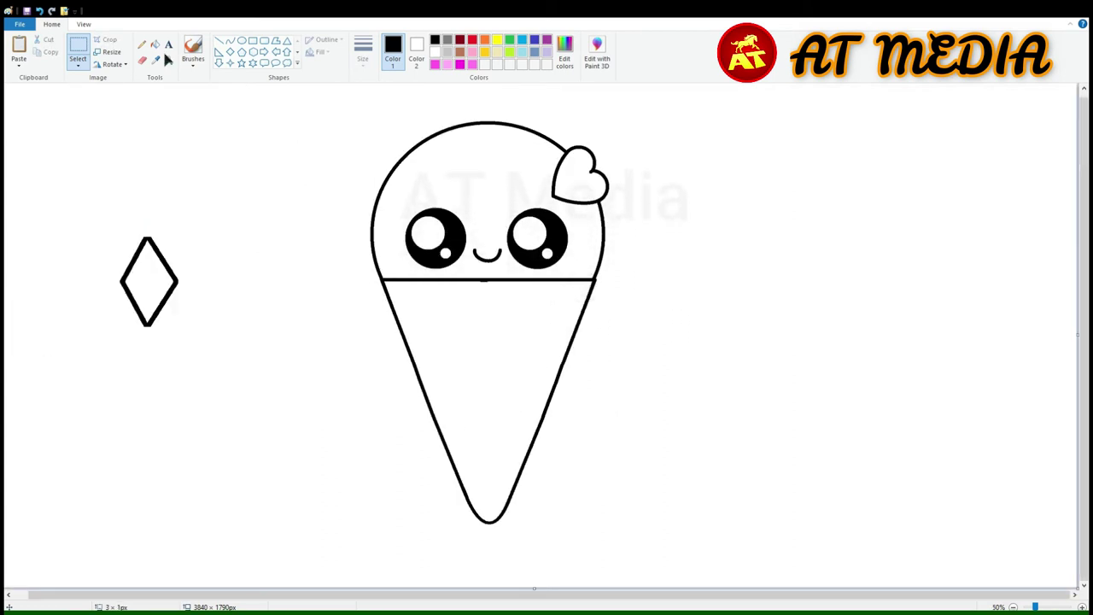
left_click(154, 44)
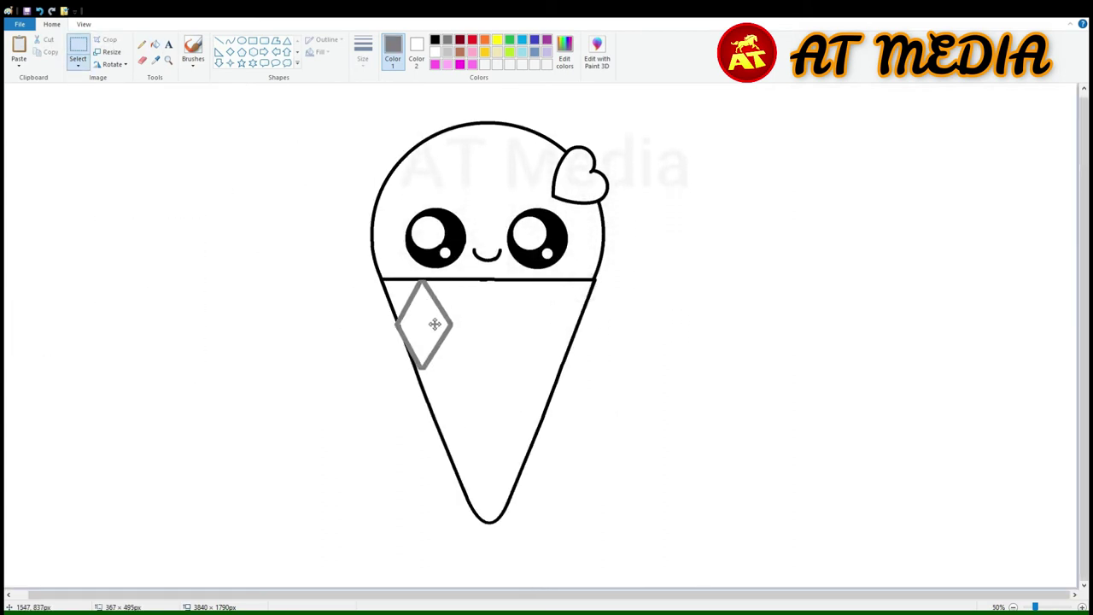
left_click_drag(371, 262, 476, 402)
left_click(50, 52)
left_click(19, 51)
left_click_drag(52, 153, 487, 325)
left_click(18, 51)
left_click_drag(51, 154, 537, 315)
left_click_drag(484, 261, 588, 400)
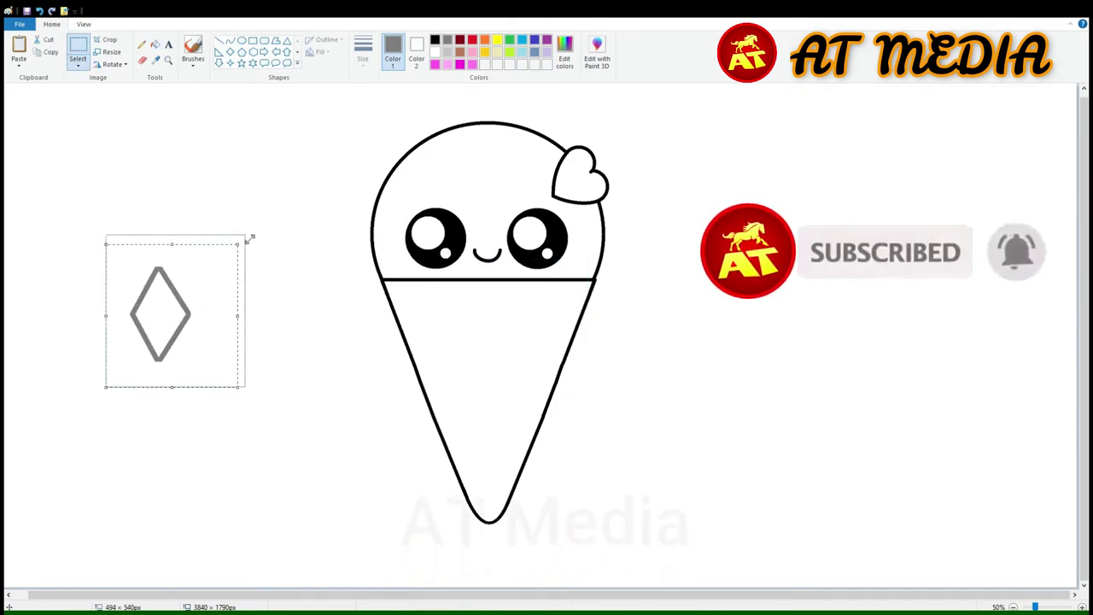
Enlarge the gray diamond slightly and stack three of them down the middle of the cone.
left_click_drag(251, 237, 546, 331)
key("ctrl+c")
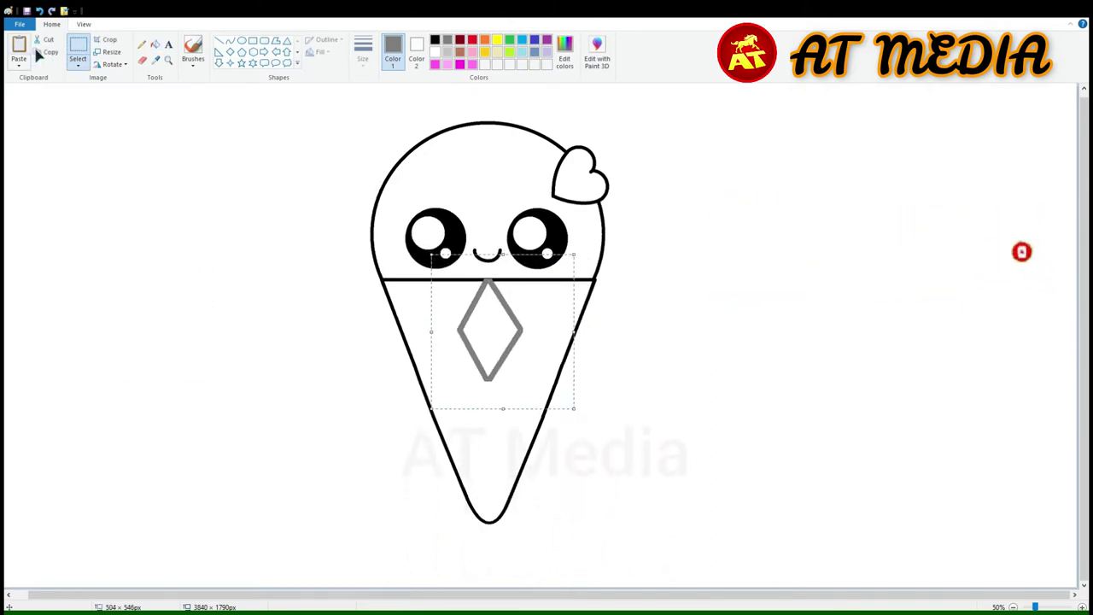
key("ctrl+v")
left_click_drag(63, 148, 490, 419)
key("ctrl+v")
left_click_drag(66, 161, 480, 500)
Place a gray diamond on each side of the top one and extend the lattice with gray lines in the lower cone.
key("ctrl+v")
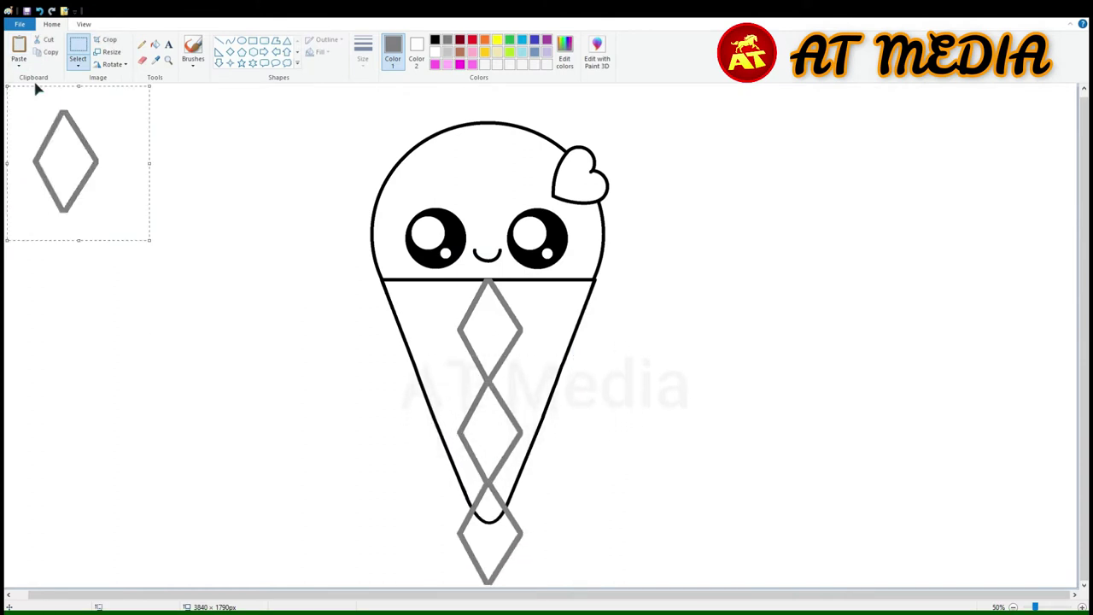
left_click_drag(66, 161, 414, 312)
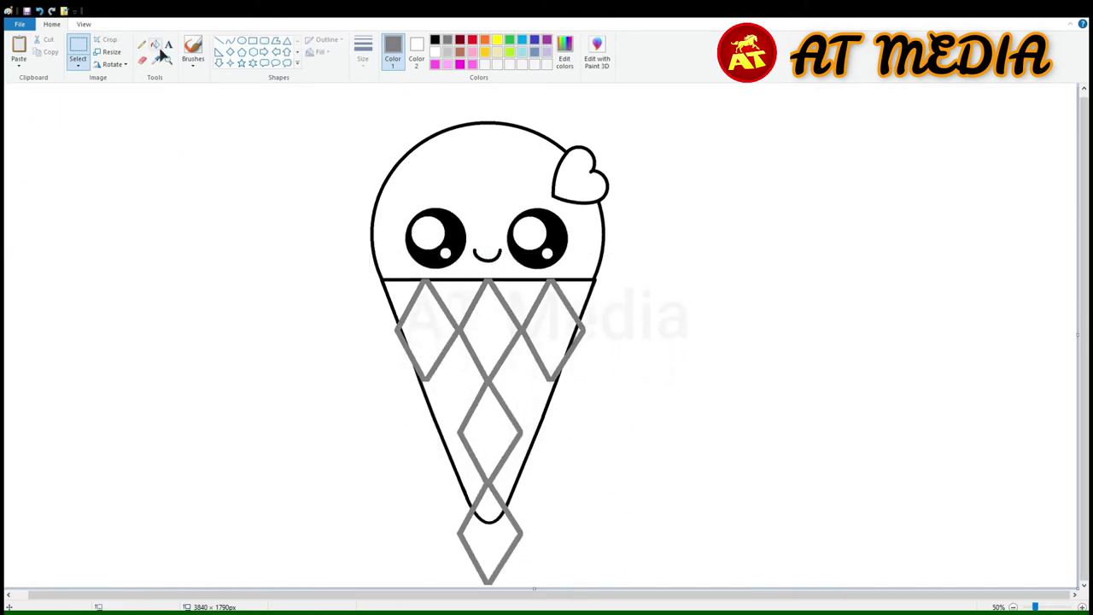
left_click(218, 40)
left_click_drag(424, 377, 466, 433)
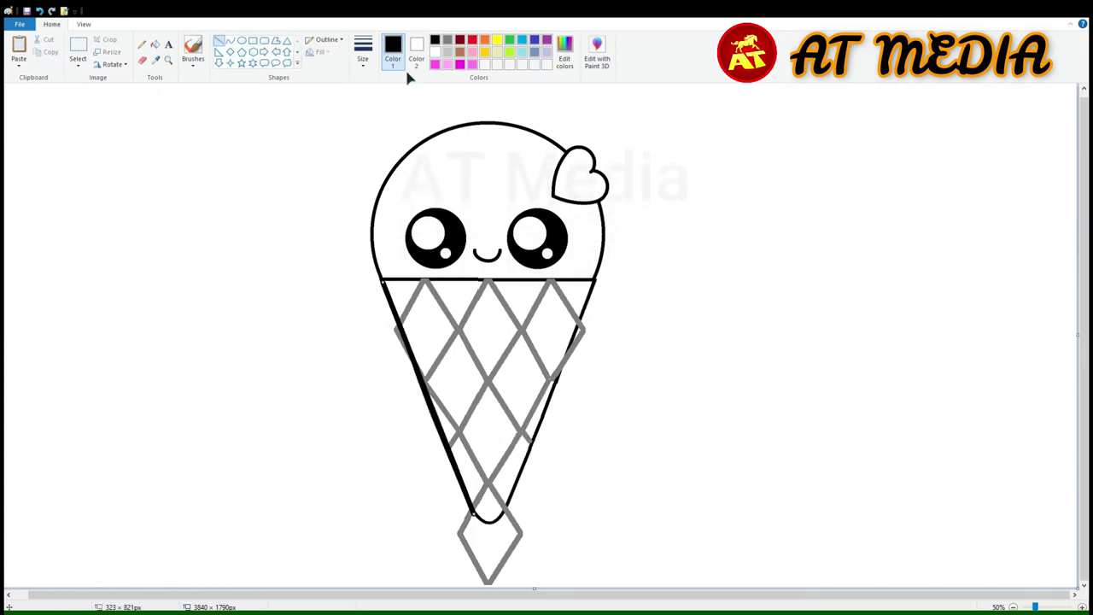
Redraw the cone's slanted sides over the lattice with straight black lines.
left_click_drag(382, 280, 478, 523)
mouse_move(385, 288)
left_mouse_down()
mouse_move(463, 495)
mouse_move(458, 478)
left_mouse_up()
scroll(541, 264, "up", 1)
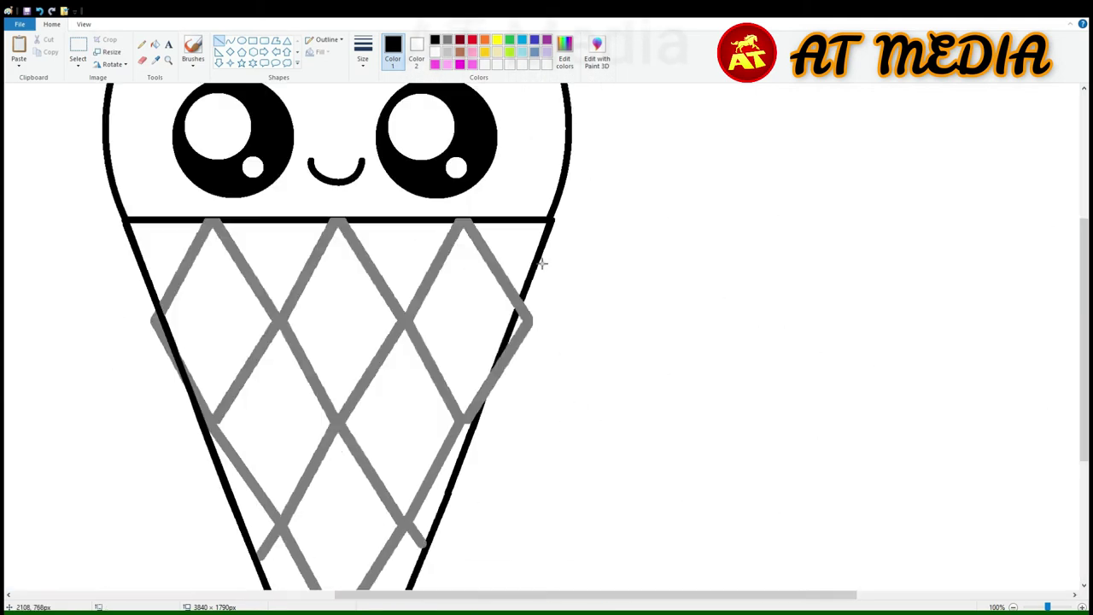
scroll(463, 467, "down", 3)
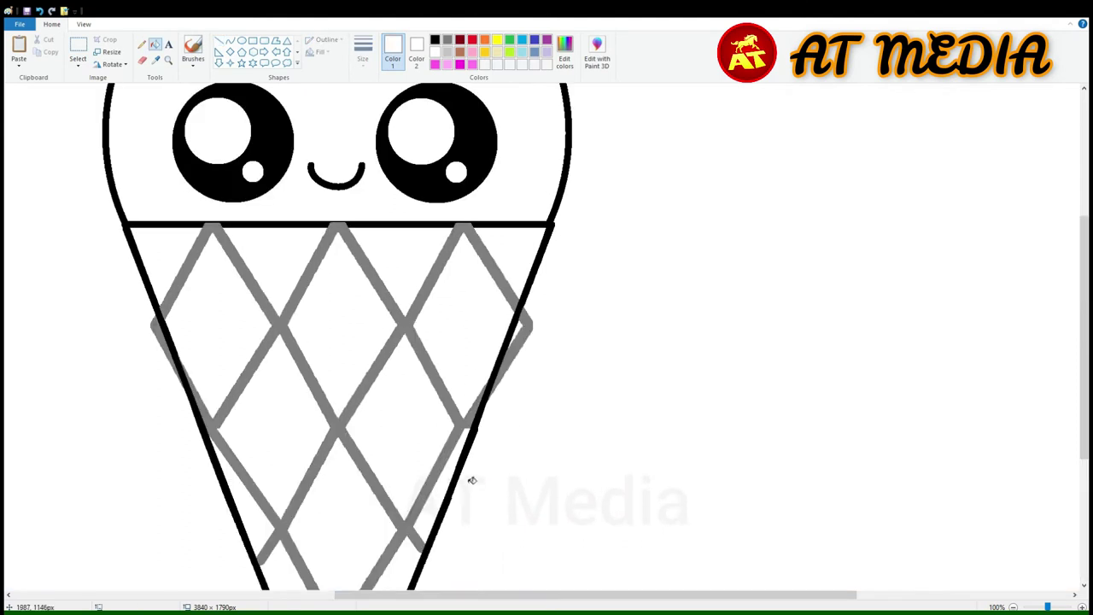
Clear the gray lattice corners outside the cone's sides with white and recolor the lattice black.
left_click(512, 352)
left_click(168, 350)
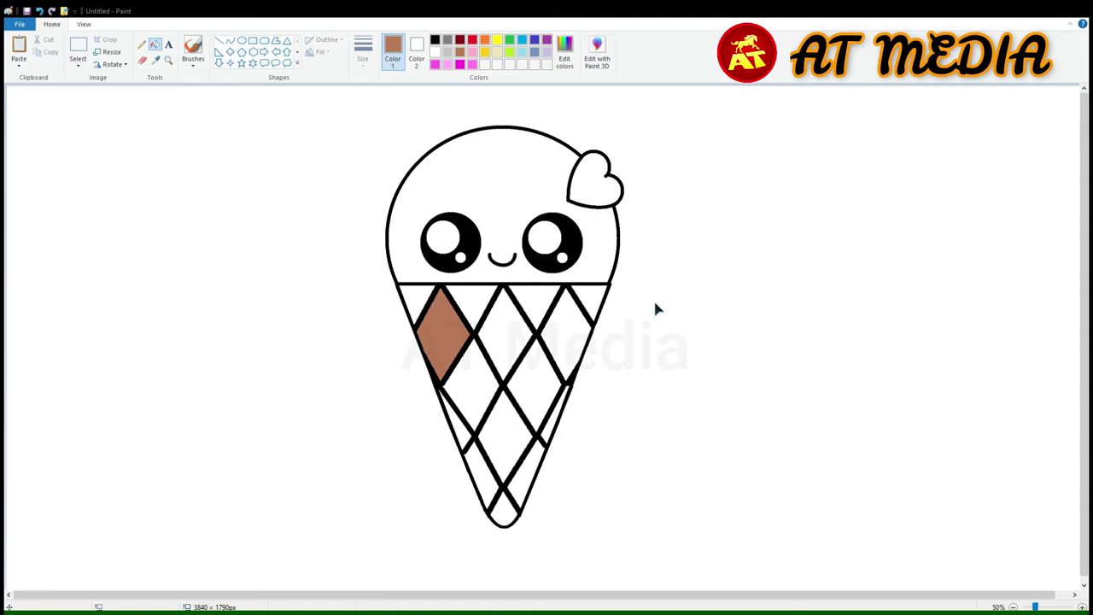
Fill the remaining sections of the waffle cone with brown and the ice cream scoop with light pink.
left_click(472, 385)
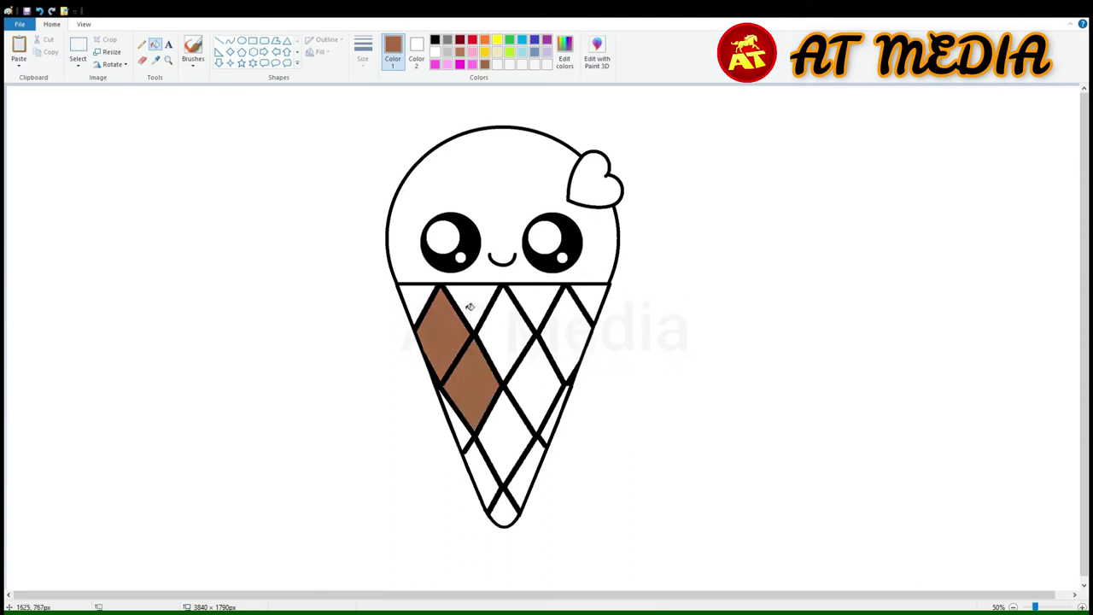
left_click(505, 334)
left_click(534, 385)
left_click(482, 475)
left_click(418, 305)
left_click(434, 64)
left_click(504, 171)
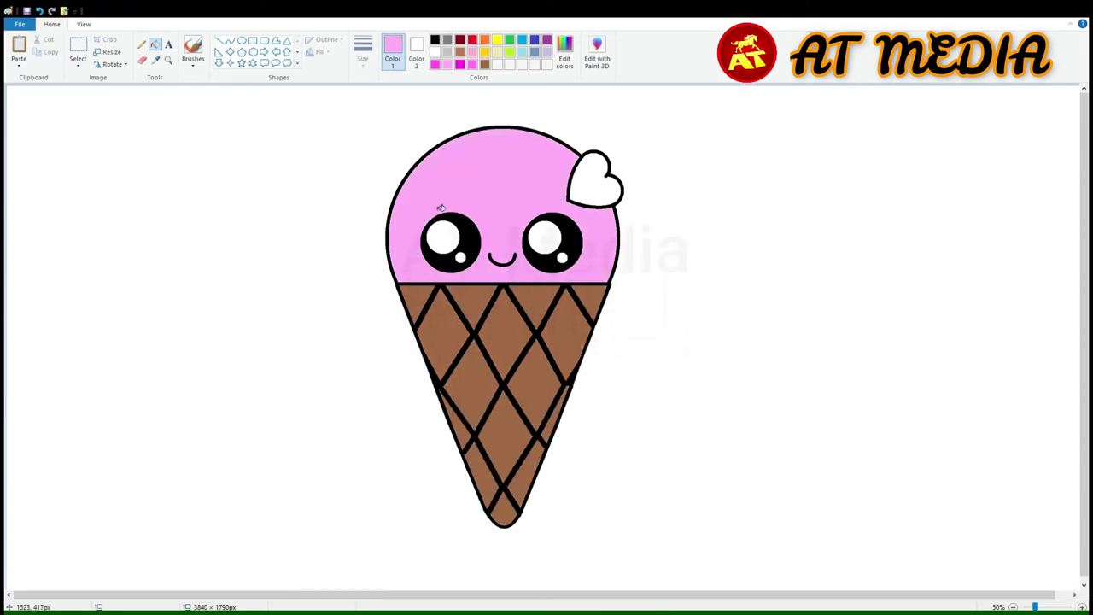
Try several fill colors on the heart, including red, orange and light turquoise.
left_click(435, 64)
left_click(595, 181)
left_click(587, 175)
left_click(522, 39)
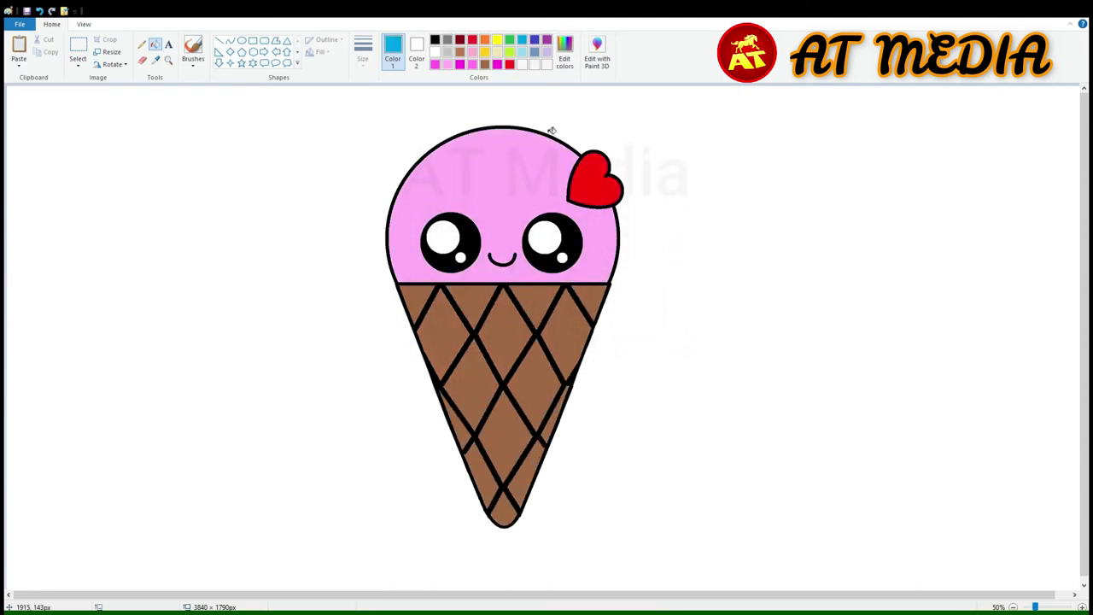
left_click(587, 175)
left_click(484, 52)
left_click(586, 175)
left_click(484, 40)
left_click(595, 181)
left_click(509, 52)
left_click(620, 189)
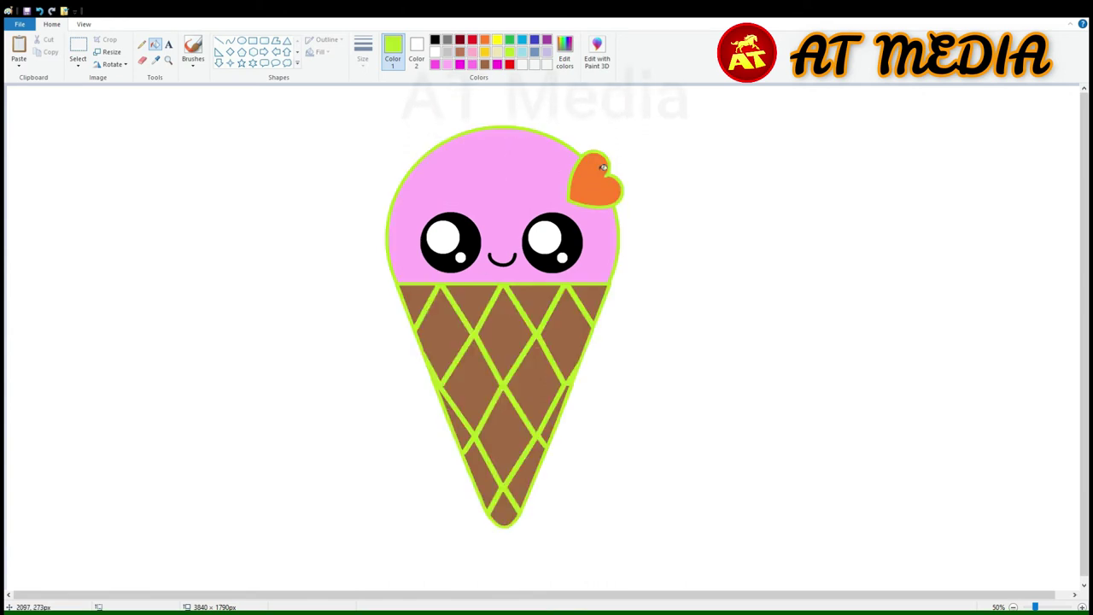
key("ctrl+z")
left_click(604, 187)
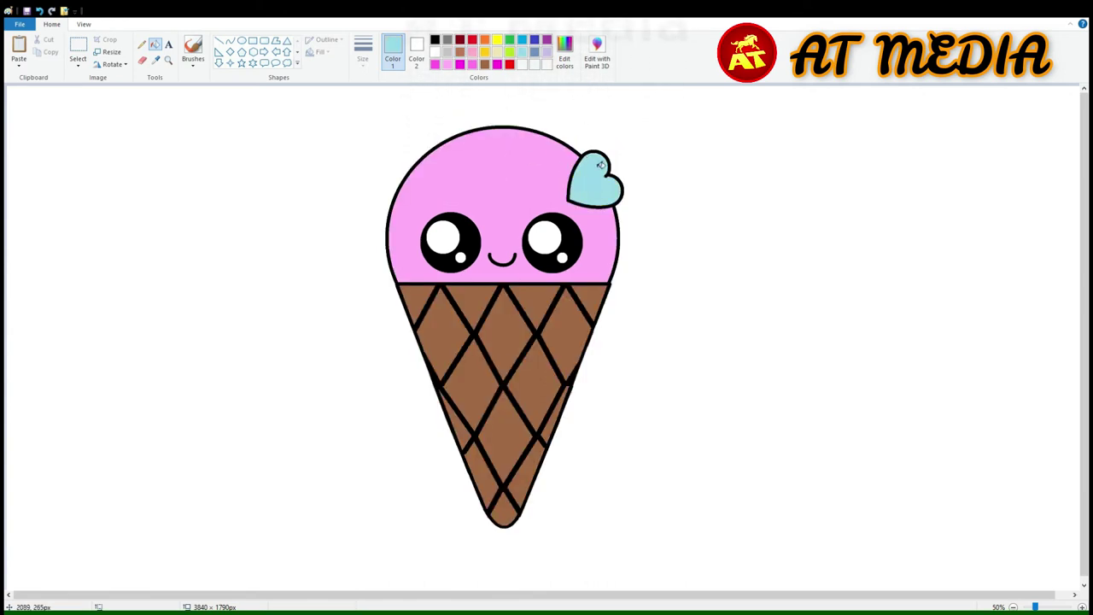
Fill the heart with magenta and the background with lime green.
left_click(497, 64)
left_click(595, 181)
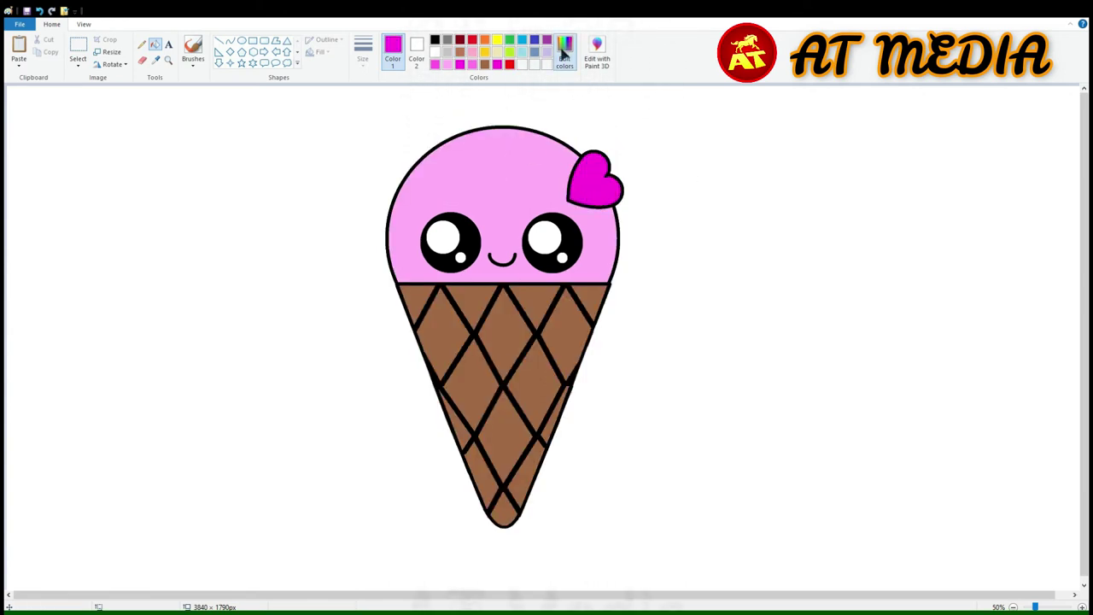
left_click(509, 52)
left_click(616, 147)
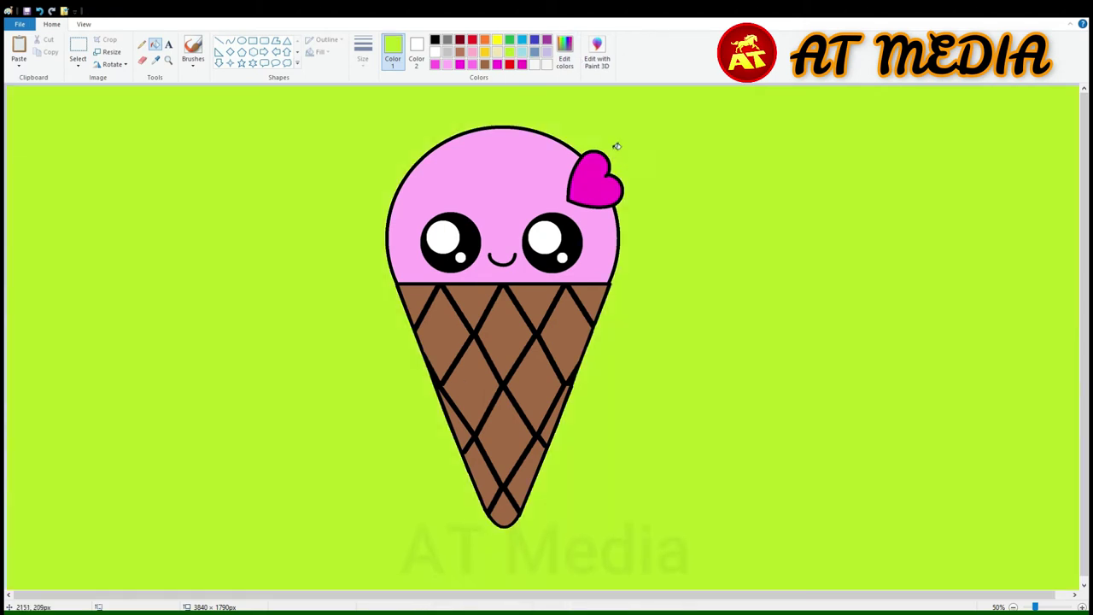
Draw a flat ellipse shadow filled with darker green under the cone and move the whole ice cream down onto it.
left_click_drag(398, 543, 690, 566)
left_click(155, 44)
left_click(529, 555)
left_click(78, 51)
mouse_move(316, 105)
left_mouse_down()
mouse_move(410, 188)
mouse_move(722, 533)
left_mouse_up()
left_click_drag(530, 342, 553, 370)
Draw a darker pink shading curve just inside the scoop's left edge, from its top down to the cone.
left_click(393, 51)
left_click(447, 64)
left_click(154, 45)
key("ctrl+Page_Up")
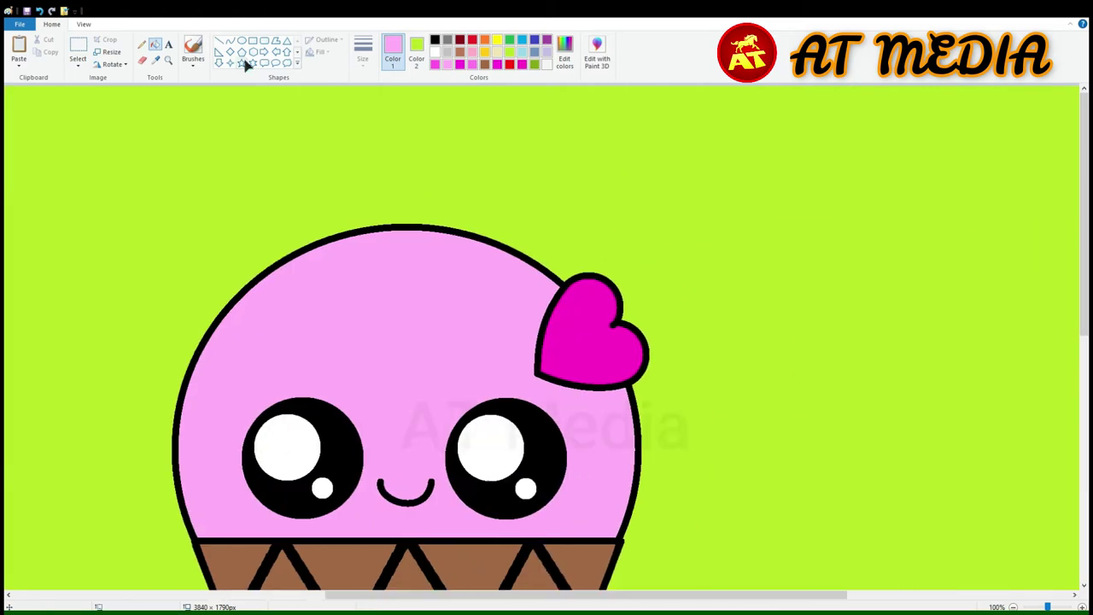
mouse_move(410, 247)
left_mouse_down()
mouse_move(214, 390)
mouse_move(170, 383)
mouse_move(198, 415)
left_mouse_up()
key("ctrl+Page_Up")
left_click_drag(600, 292, 442, 253)
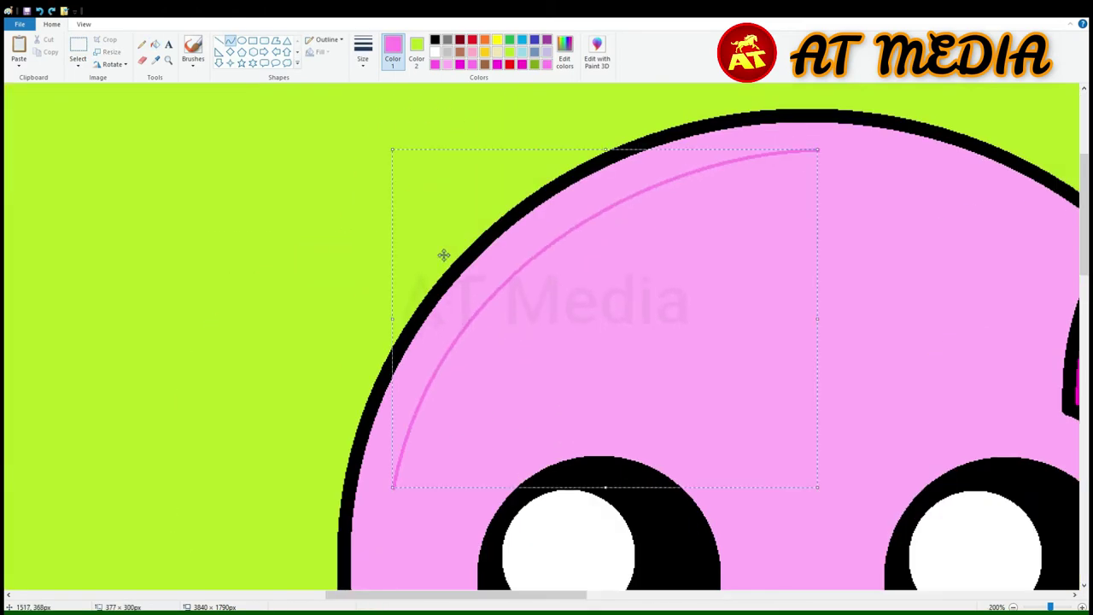
scroll(463, 468, "down", 3)
left_click_drag(464, 469, 389, 325)
Continue the darker pink curve from the scoop's top to the heart and around the heart's lower edge.
scroll(642, 359, "up", 6)
scroll(641, 359, "right", 5)
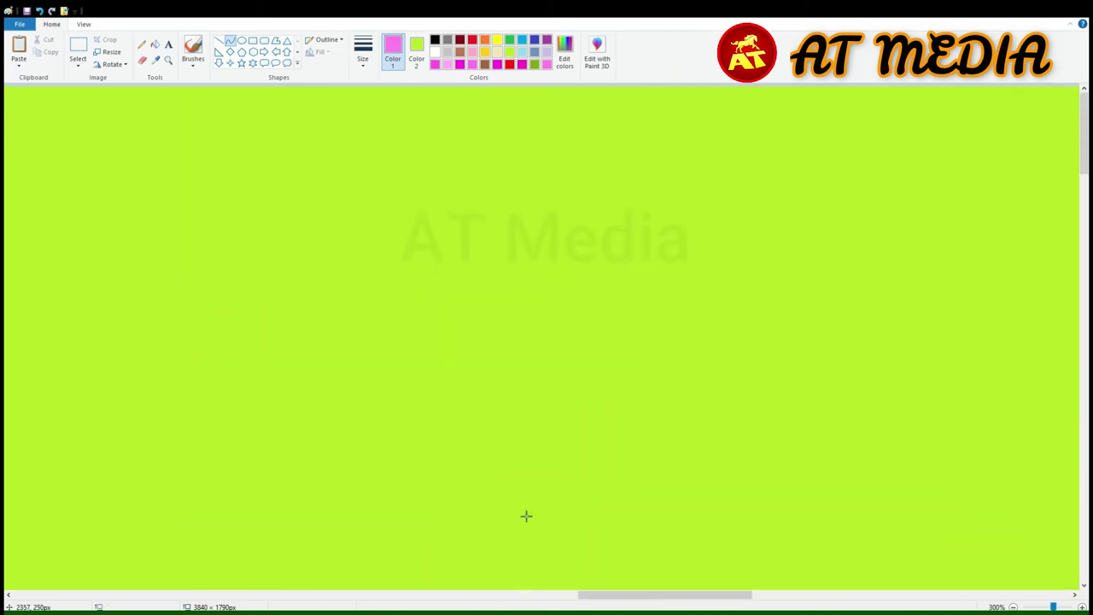
scroll(524, 515, "left", 3)
key("ctrl+Page_Up")
left_click_drag(381, 186, 781, 379)
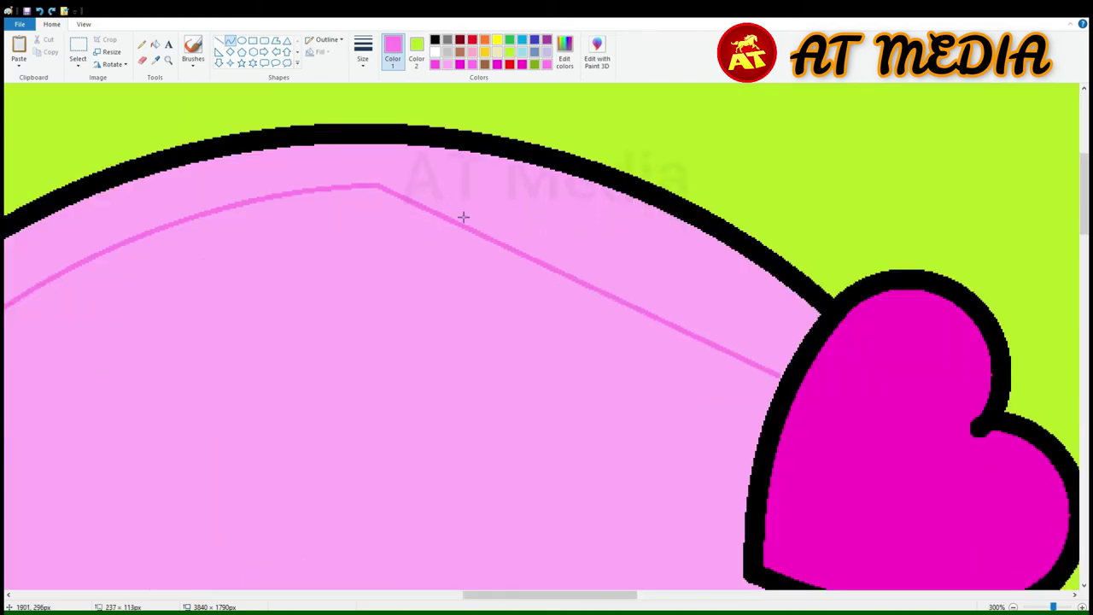
left_click_drag(464, 214, 982, 525)
scroll(801, 252, "down", 3)
mouse_move(591, 594)
left_mouse_down()
mouse_move(732, 588)
mouse_move(673, 588)
left_mouse_up()
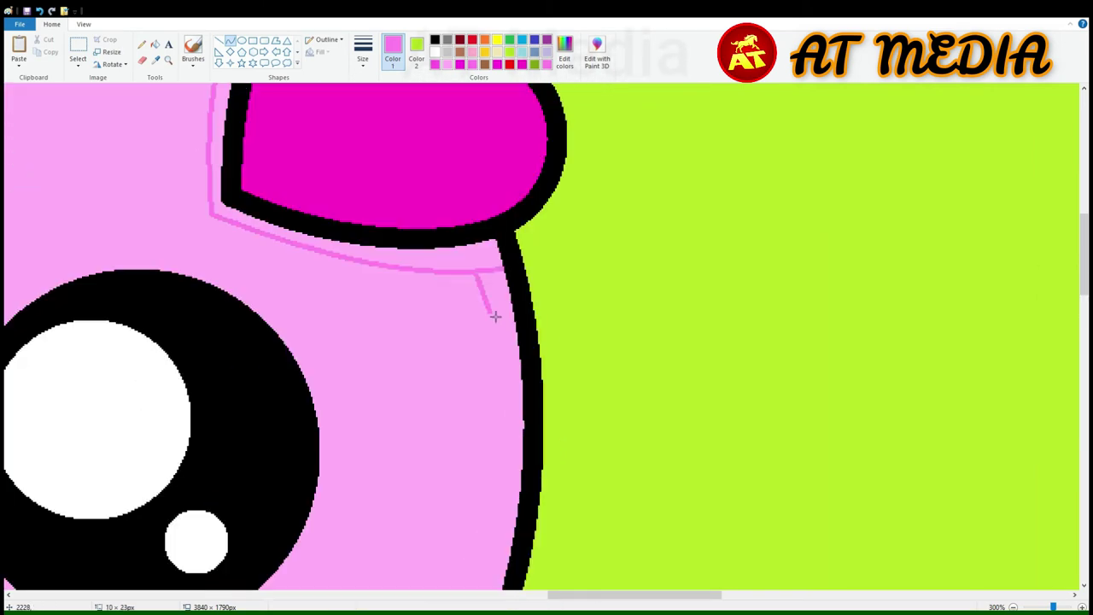
Run the shading curve down the scoop's right side and fill the rim outside it with darker pink.
scroll(488, 304, "down", 3)
mouse_move(451, 561)
left_mouse_down()
mouse_move(478, 219)
mouse_move(499, 256)
left_mouse_up()
left_click(155, 43)
left_click(478, 124)
scroll(476, 119, "down", 3, "ctrl")
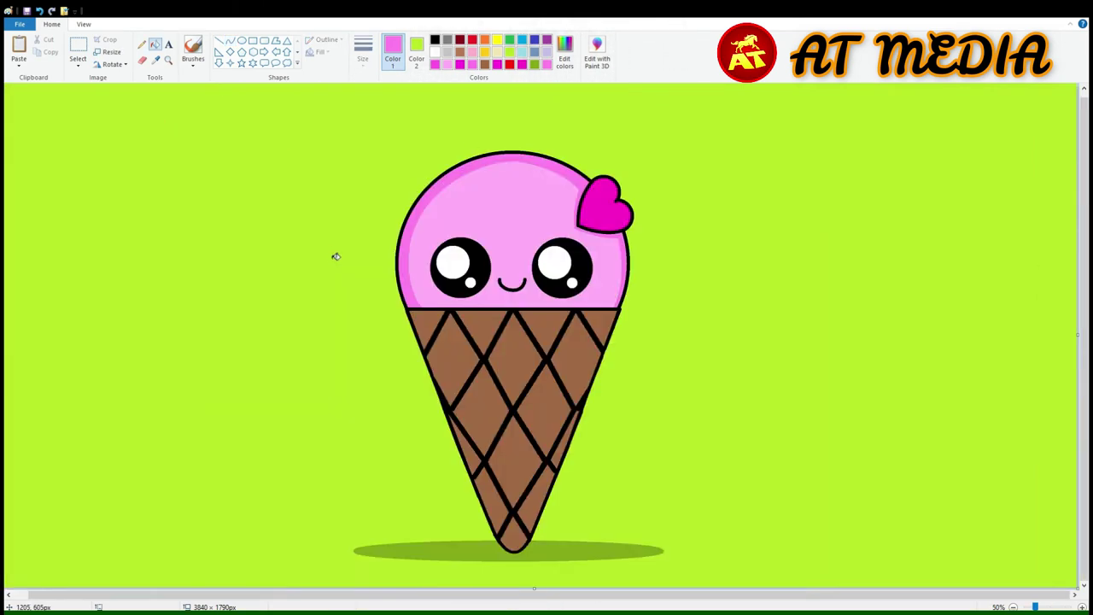
Shade the cone's upper-left triangle with light brown strips along its top and left edges and dark brown along the right.
scroll(424, 188, "up", 3)
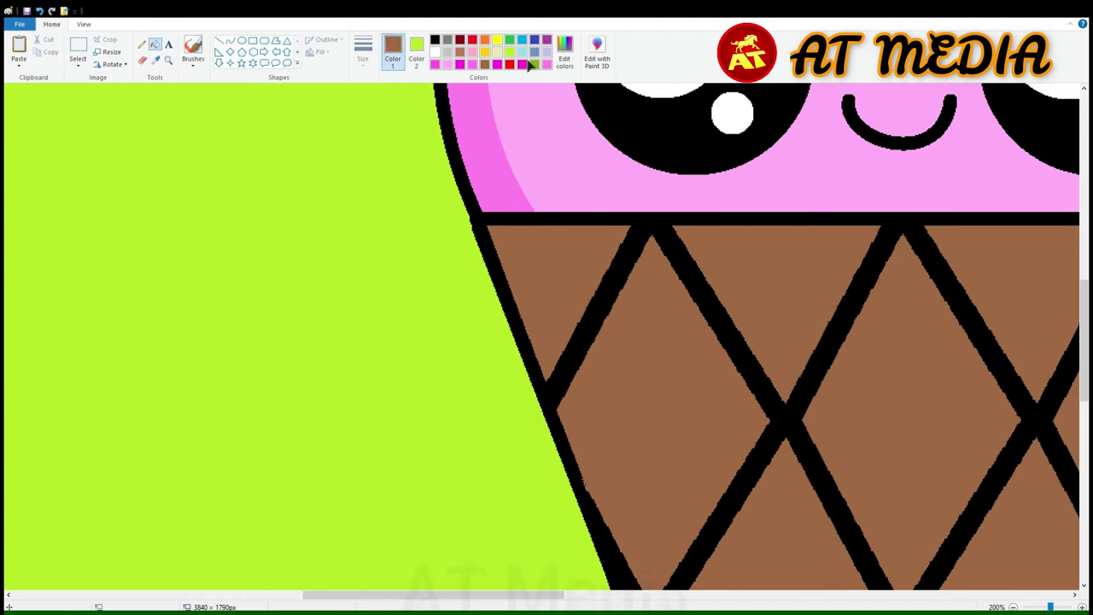
scroll(452, 581, "up", 1, "ctrl")
left_click_drag(248, 307, 452, 306)
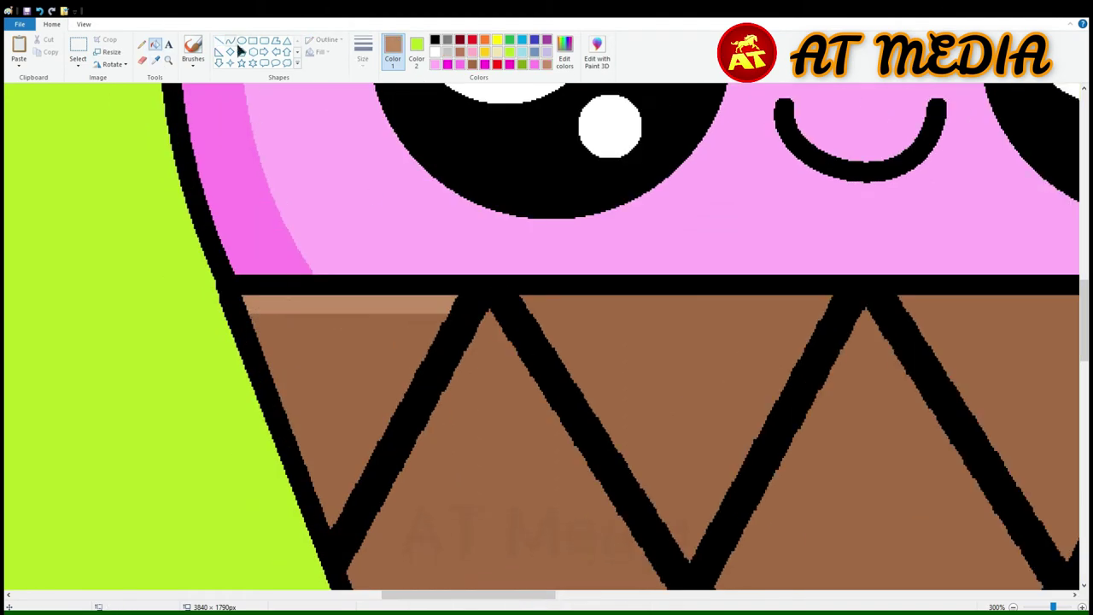
left_click_drag(256, 314, 337, 523)
left_click(155, 44)
scroll(547, 342, "down", 2)
scroll(547, 342, "right", 3)
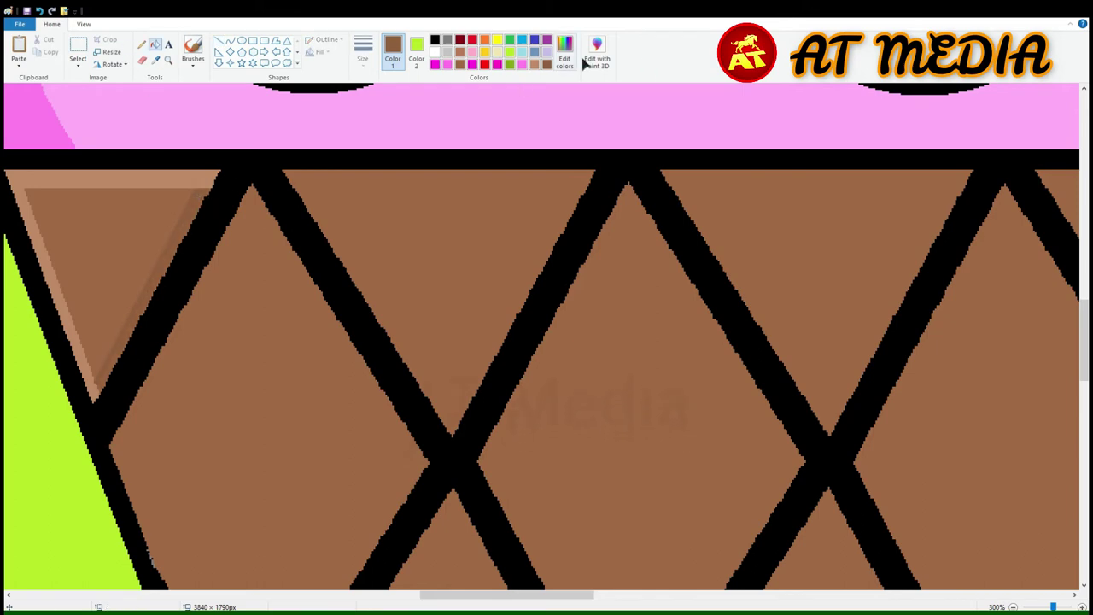
left_click(169, 269)
Draw light brown highlight lines just inside the left edges of the cone's top-left diamond.
left_click(219, 40)
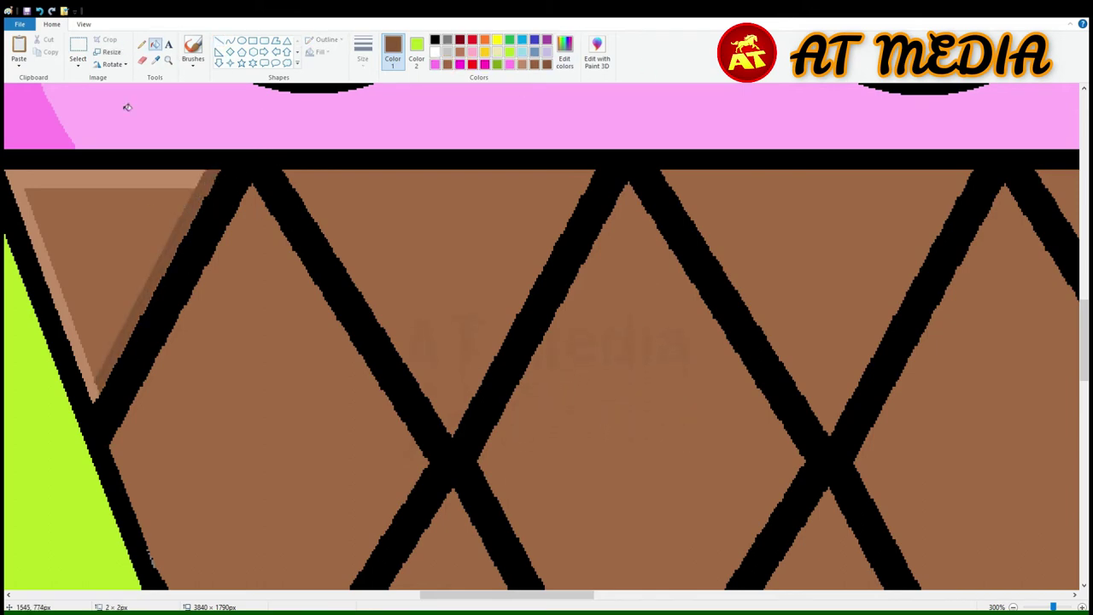
scroll(232, 361, "down", 2, "ctrl")
scroll(232, 361, "up", 2, "ctrl")
left_click(459, 52)
left_click_drag(245, 195, 214, 366)
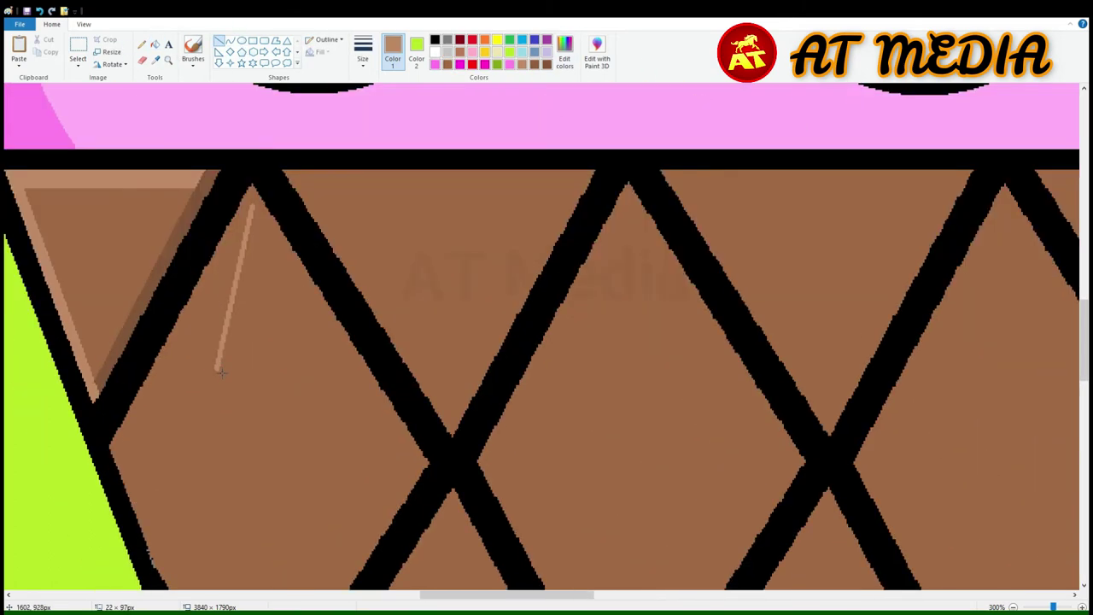
scroll(126, 199, "down", 3)
left_click_drag(126, 200, 253, 472)
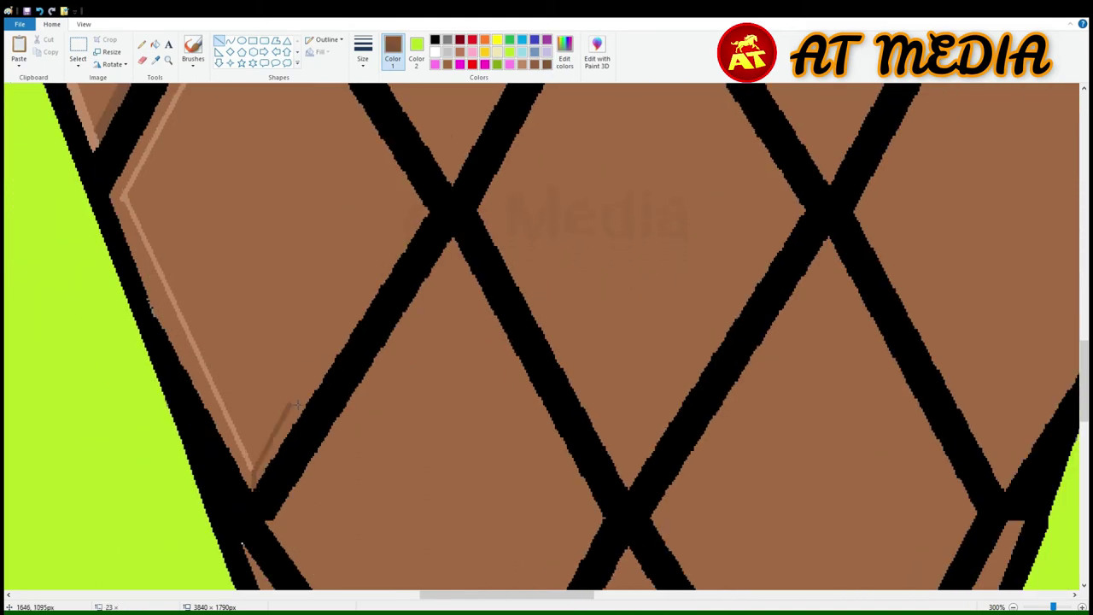
Add dark brown lines inside the top-left diamond's right edges and fill the resulting edge strips to match.
left_click_drag(296, 404, 418, 212)
scroll(419, 213, "up", 3)
left_click_drag(414, 461, 265, 195)
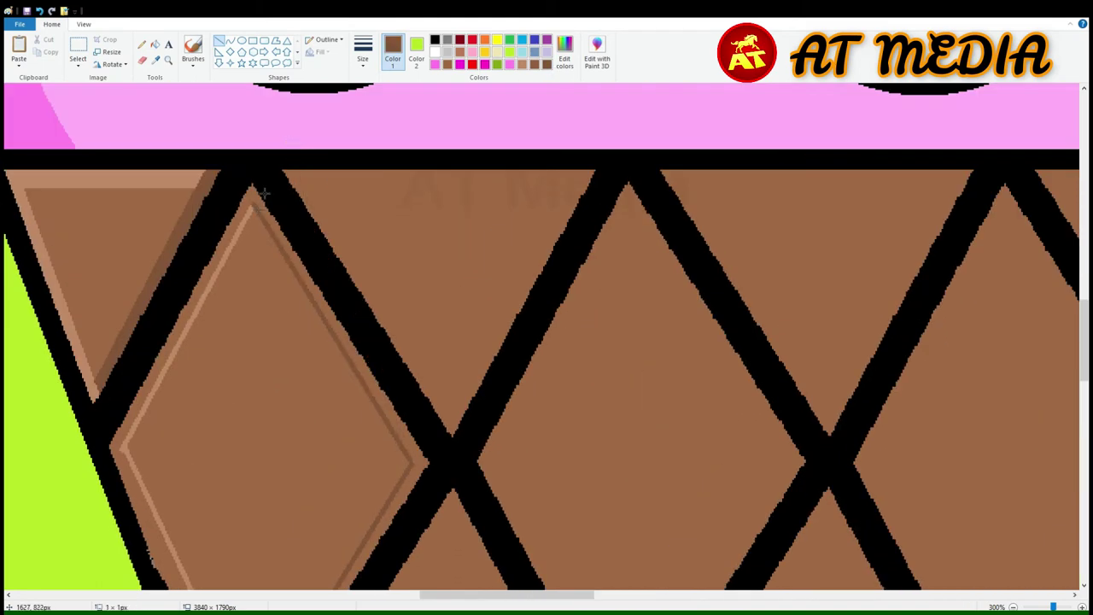
left_click(298, 268)
Outline the left second-row diamond inside with light brown lines along its left edges and dark brown lines along its right edges.
scroll(288, 190, "down", 2)
scroll(288, 190, "down", 2)
left_click(219, 40)
scroll(284, 145, "down", 2)
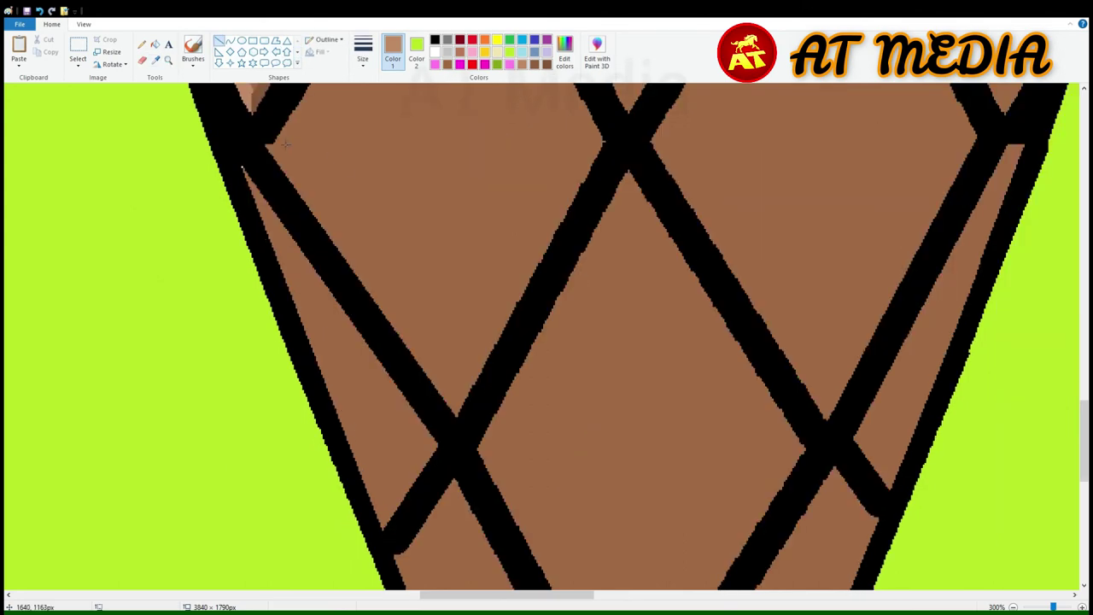
left_click_drag(285, 145, 461, 396)
scroll(282, 395, "up", 3)
mouse_move(276, 395)
left_mouse_down()
mouse_move(365, 119)
mouse_move(456, 121)
mouse_move(586, 385)
left_mouse_up()
scroll(609, 354, "down", 1)
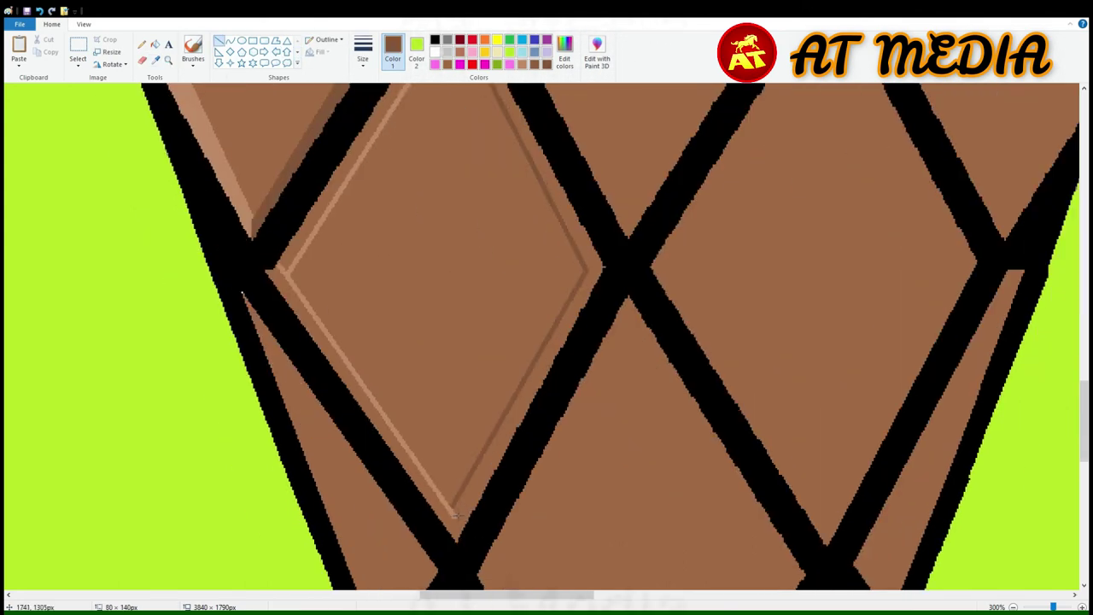
Fill the left second-row diamond's edge strips with light brown on the left and dark brown on the right.
left_click(154, 43)
left_click(527, 94)
left_click(155, 59)
left_click(217, 154)
left_click(367, 410)
left_click(341, 179)
left_click(141, 59)
left_click(415, 51)
left_click(546, 64)
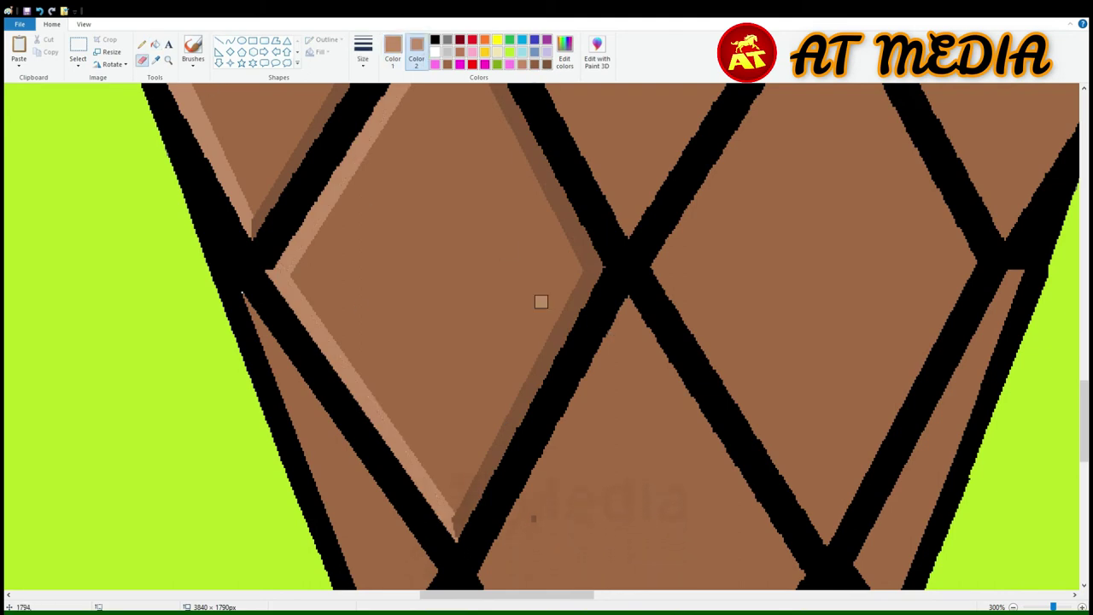
Draw light brown highlight lines just inside the left edges of the lower middle diamond.
scroll(564, 509, "up", 3)
left_click(220, 41)
left_click(392, 51)
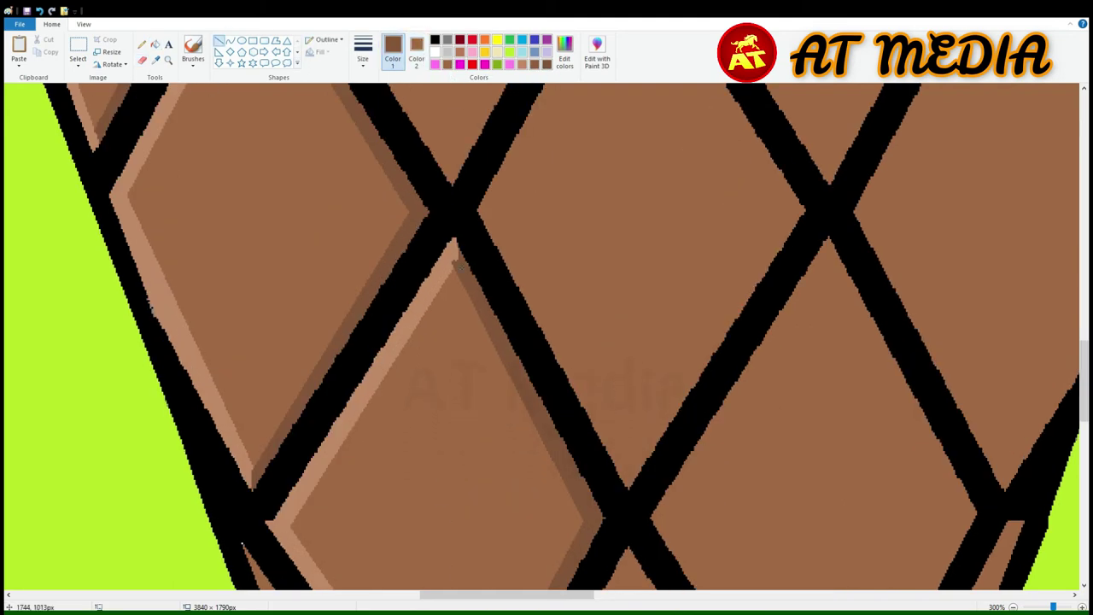
scroll(405, 434, "down", 3)
left_click(484, 65)
left_click_drag(366, 268, 288, 434)
scroll(318, 331, "down", 3)
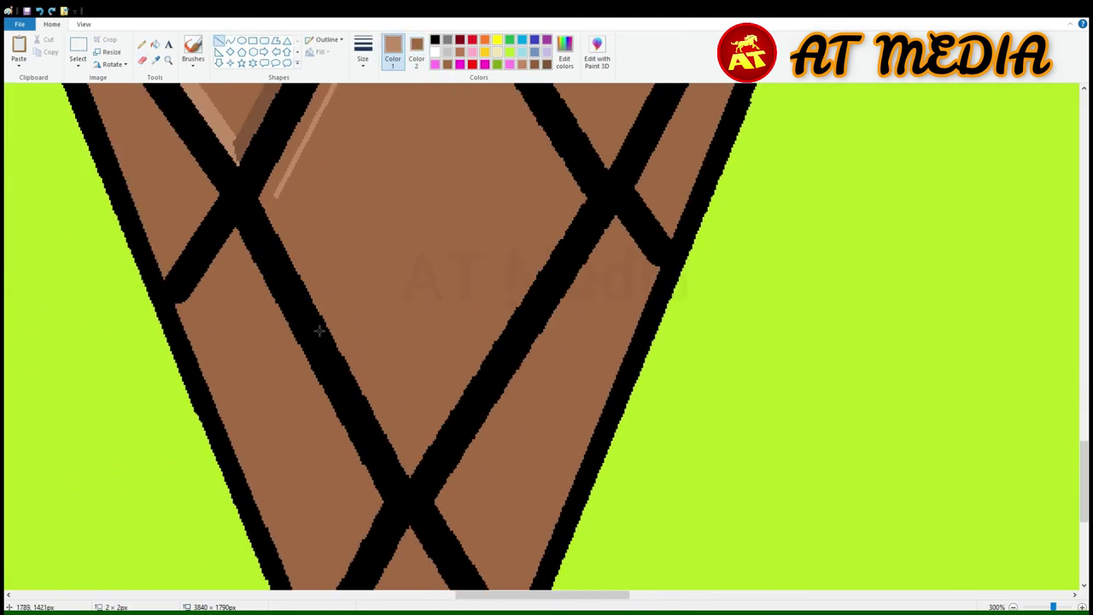
left_click_drag(282, 202, 413, 454)
Add dark brown lines inside the lower middle diamond's right edges and fill its edge strips with the matching browns.
scroll(452, 305, "up", 3)
scroll(476, 325, "down", 3)
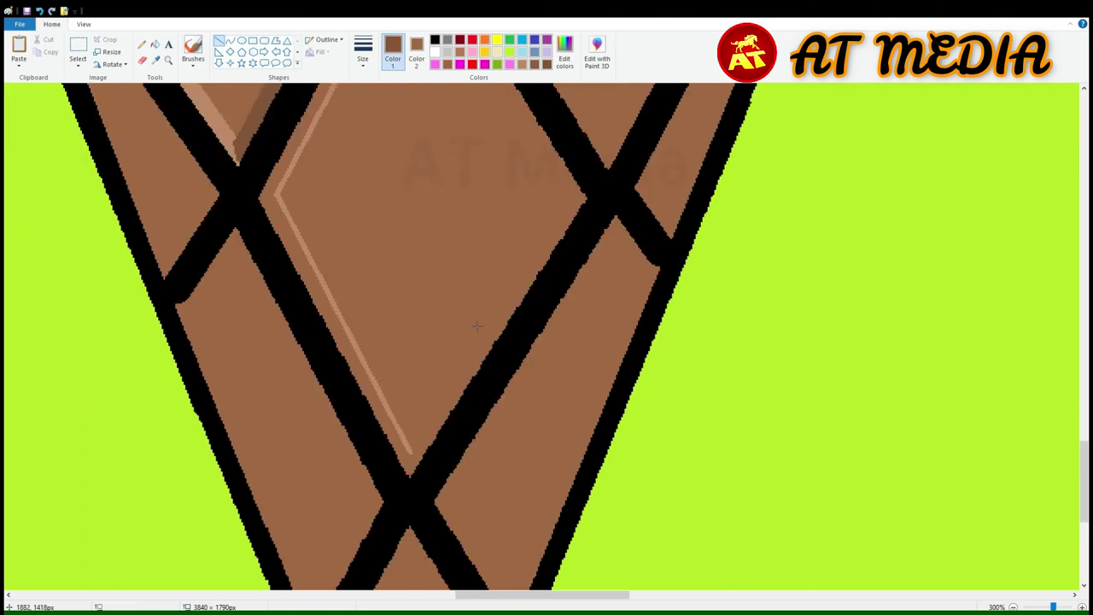
scroll(410, 456, "down", 1)
left_click(154, 44)
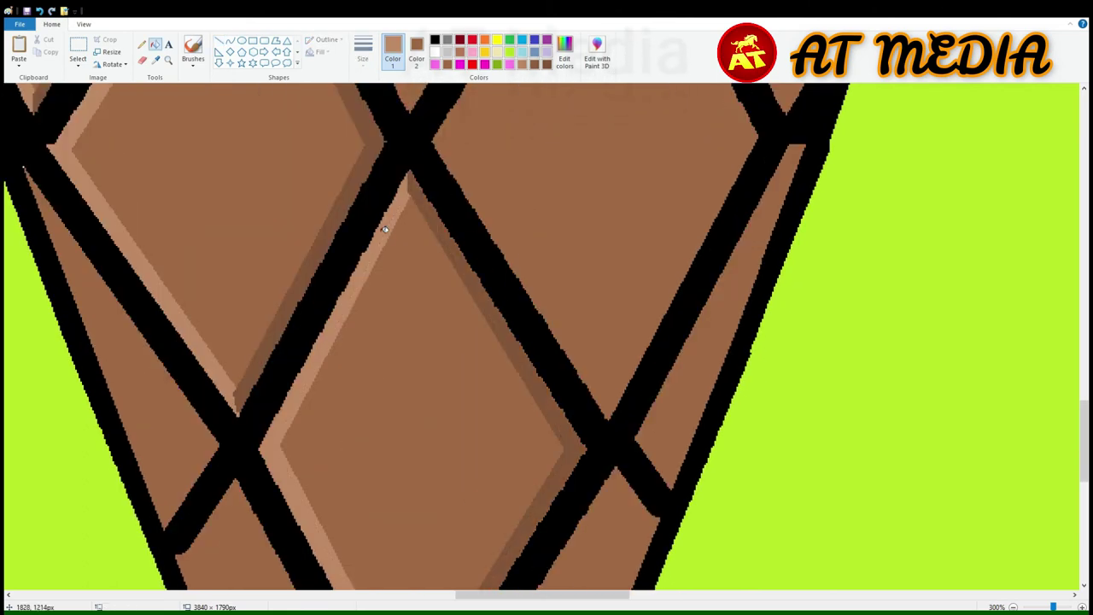
Paste a copy of the cone's shaded upper-left section beside the ice cream and fill its brown and black areas with lime green.
scroll(331, 288, "down", 1)
scroll(654, 475, "down", 2)
scroll(369, 558, "up", 2)
scroll(488, 383, "up", 1)
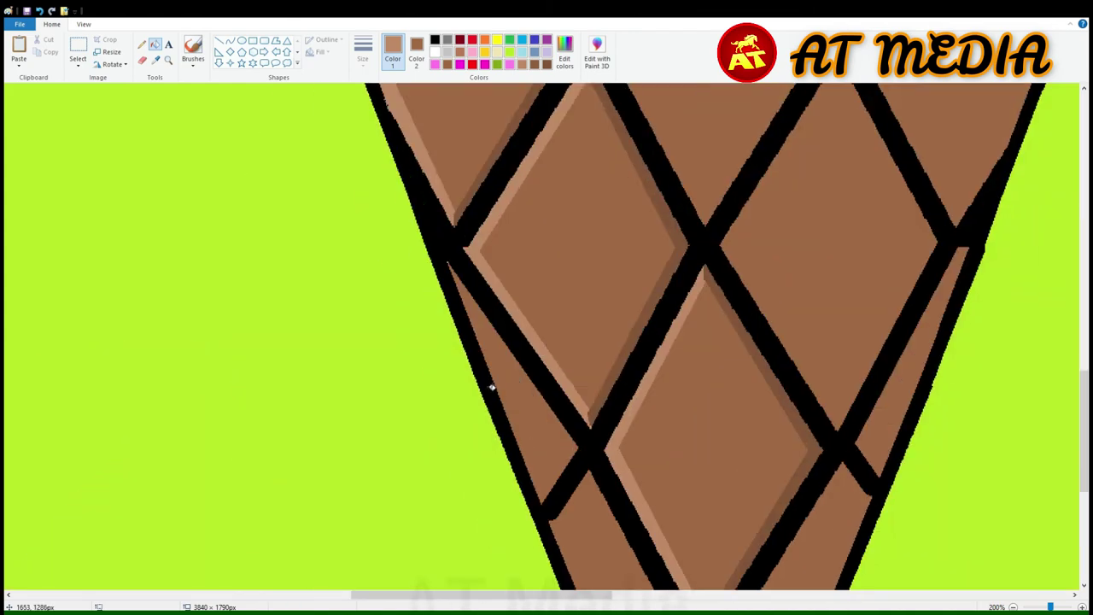
scroll(300, 247, "down", 1)
scroll(328, 342, "down", 1)
key("ctrl+v")
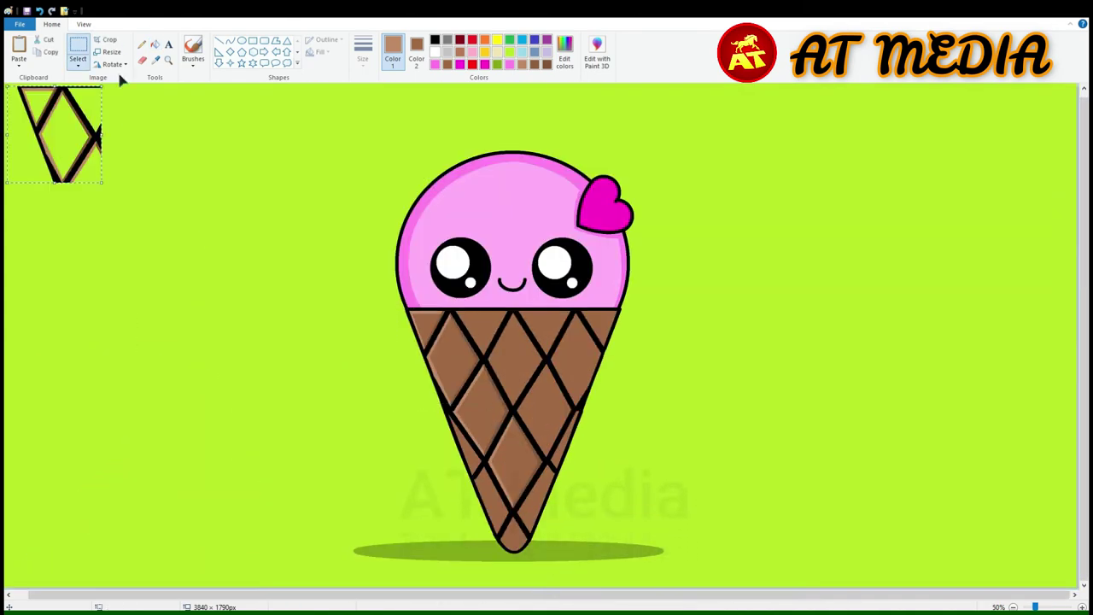
left_click_drag(60, 128, 124, 278)
left_click(154, 43)
left_click(168, 288)
left_click(152, 314)
left_click(117, 242)
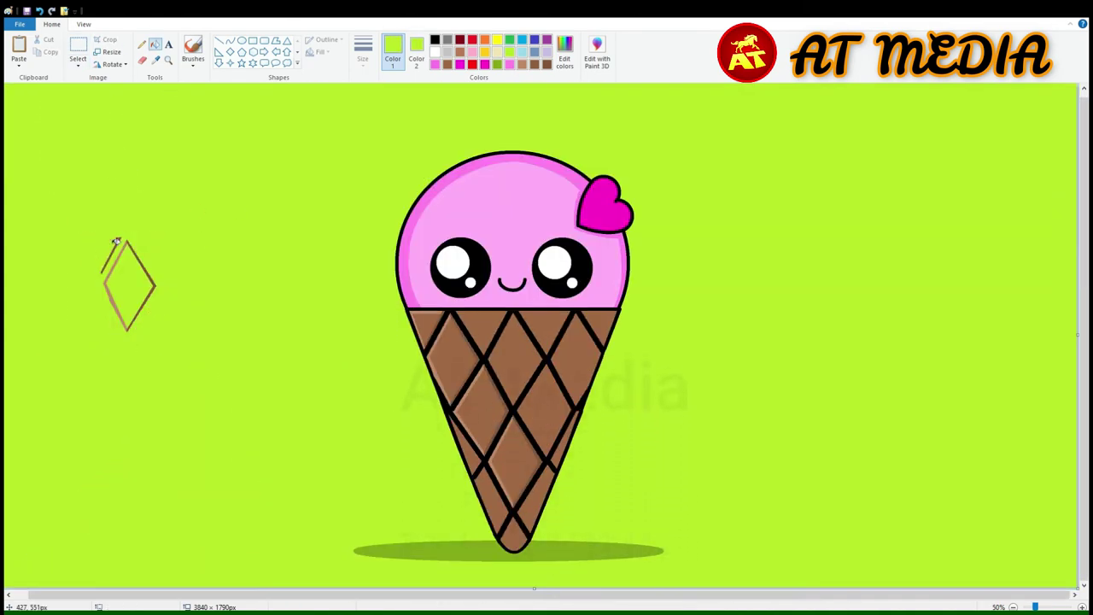
Place the isolated diamond shading on the top-middle diamond and bring back a fresh copy of the shaded section.
key("Delete")
key("ctrl+z")
key("ctrl+z")
key("ctrl+z")
key("ctrl+z")
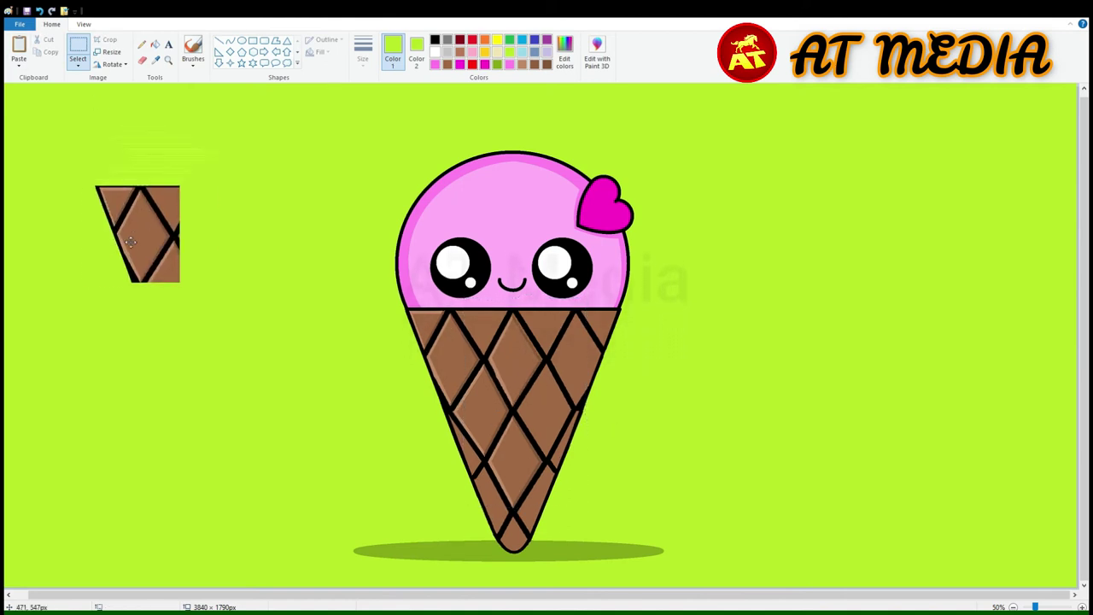
key("ctrl+z")
Fill the copy's brown and black areas with lime green and move its remaining diamond shading onto the top-right diamond.
left_click(155, 44)
left_click(415, 51)
left_click(64, 137)
left_click(92, 104)
left_click(92, 166)
left_click(447, 51)
left_click(34, 98)
left_click(94, 135)
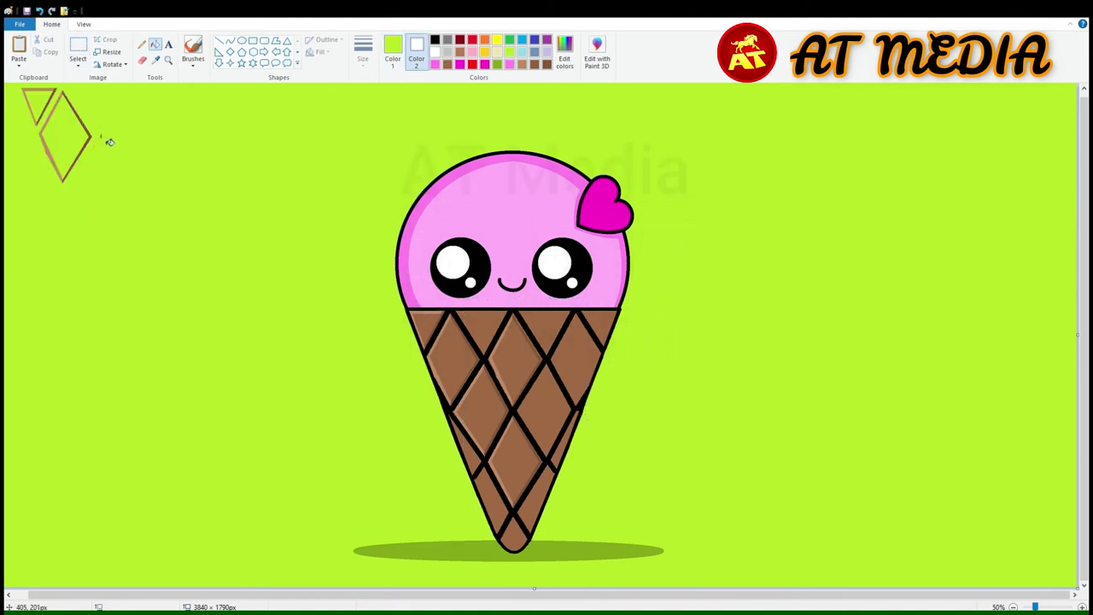
left_click_drag(58, 92, 579, 363)
left_click(727, 326)
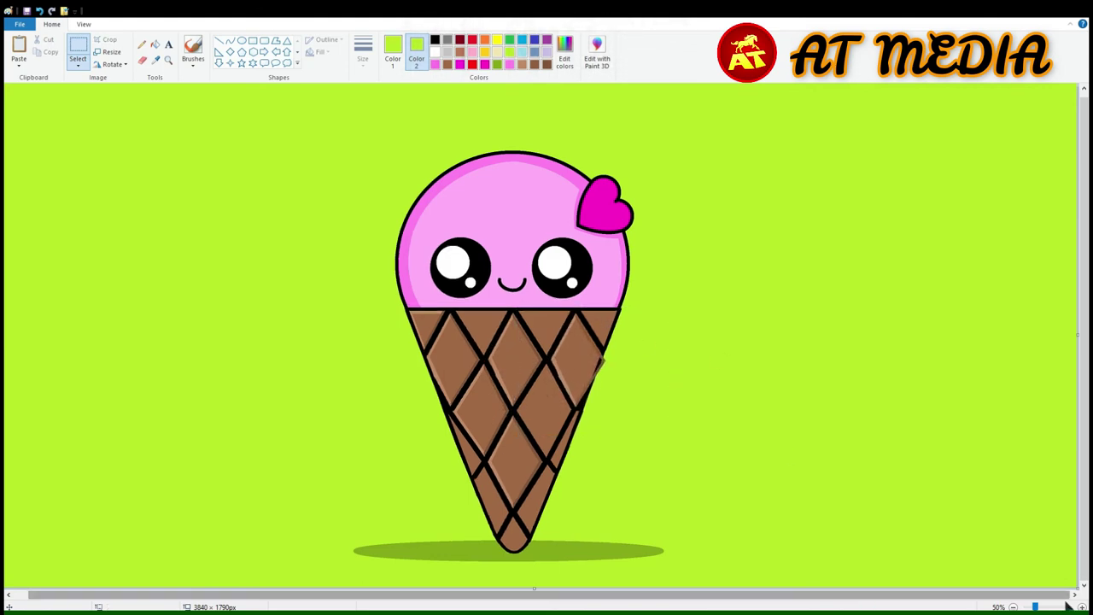
Redraw the cone's upper right side with a straight black line over the protruding shading.
scroll(623, 426, "up", 1, "ctrl")
left_click(219, 40)
left_click(156, 59)
left_click(373, 152)
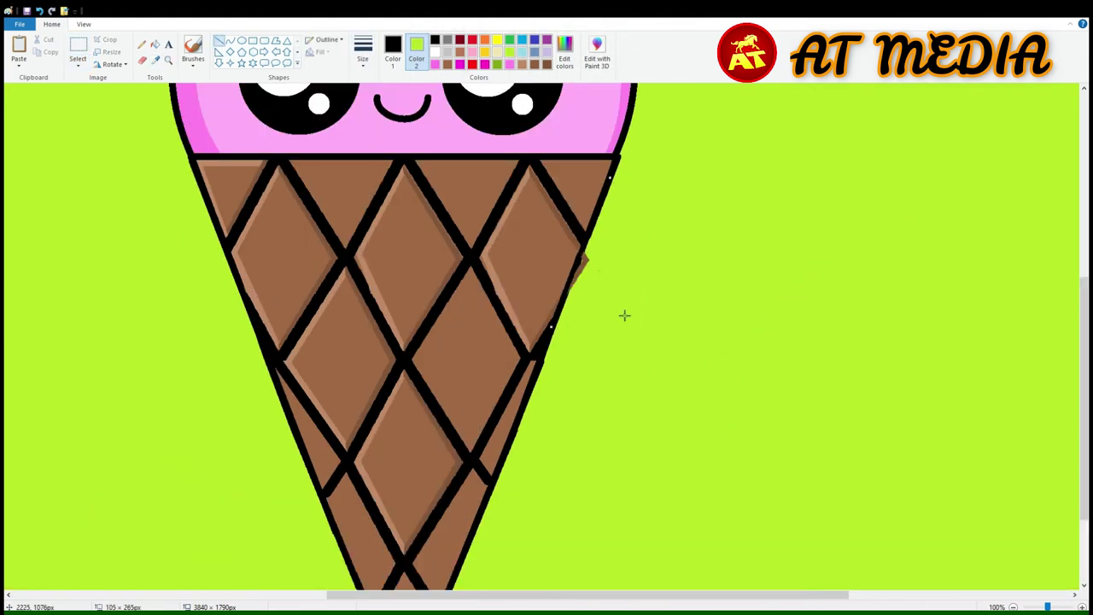
Paste a copy of the cone's shaded section beside the ice cream and isolate the shading outline of its top triangle.
scroll(128, 162, "up", 3)
key("ctrl+v")
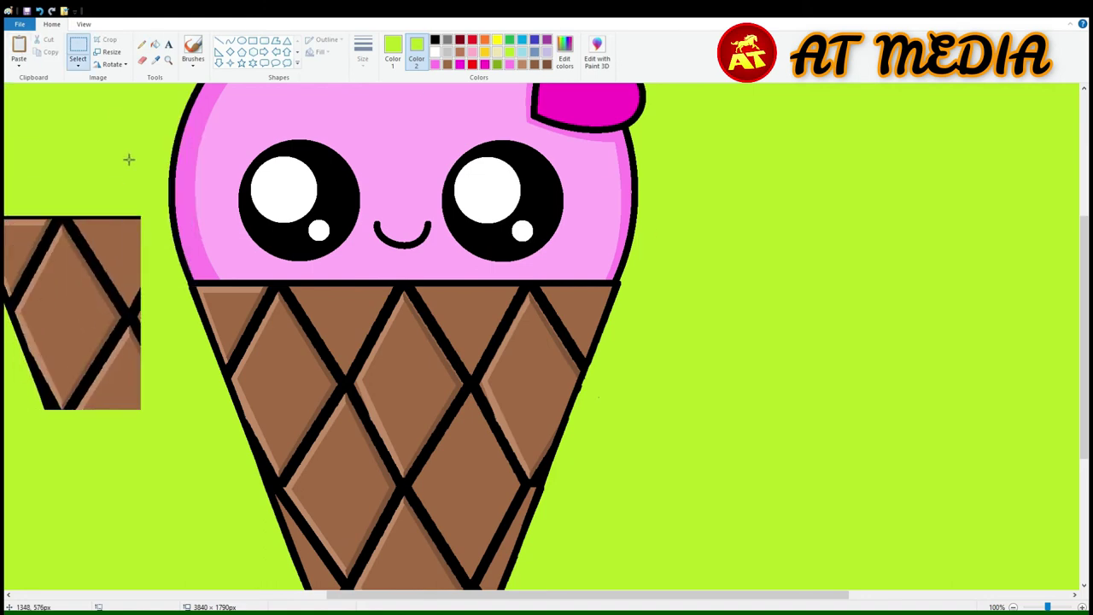
scroll(127, 159, "left", 3)
left_click_drag(155, 245, 282, 318)
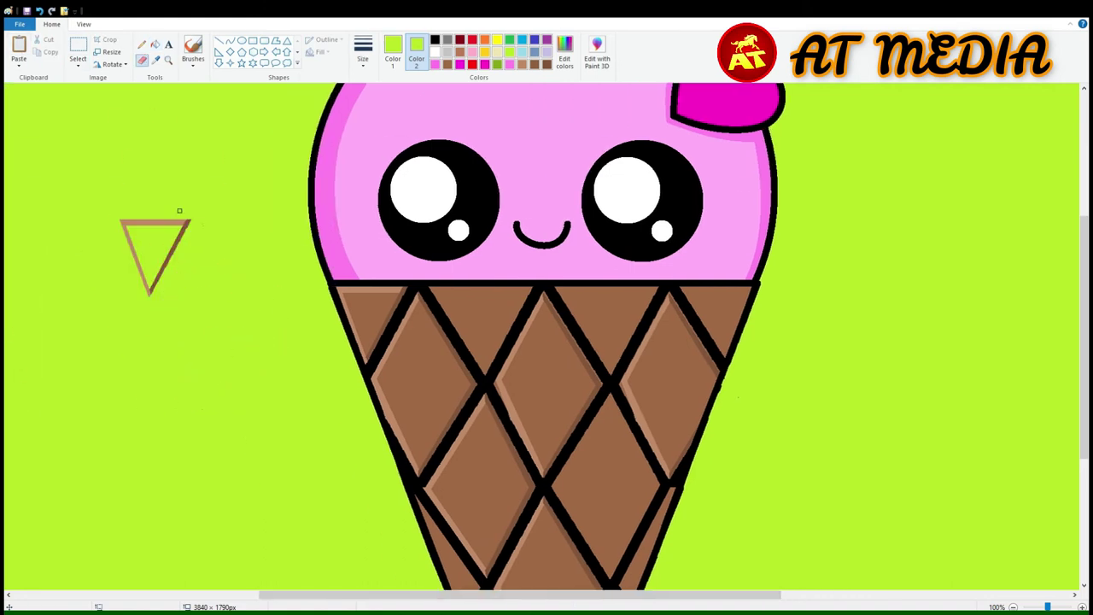
key("ctrl+z")
Draw a light brown highlight line along the outer edge of the narrow triangle on the cone's left side.
scroll(754, 344, "down", 3)
scroll(315, 434, "up", 1)
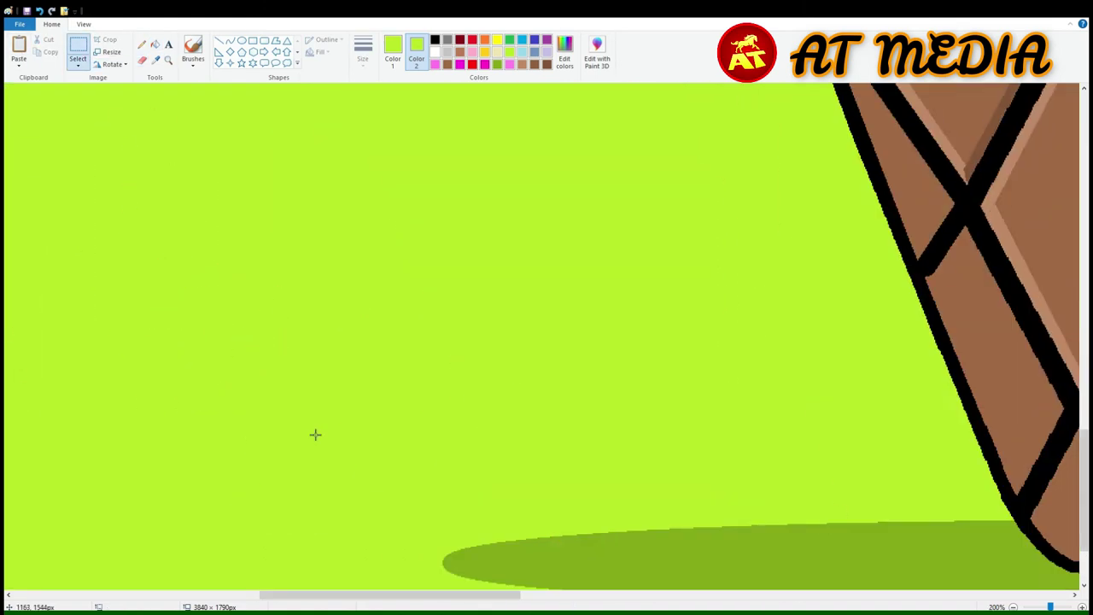
scroll(315, 435, "right", 5)
left_click_drag(124, 226, 186, 367)
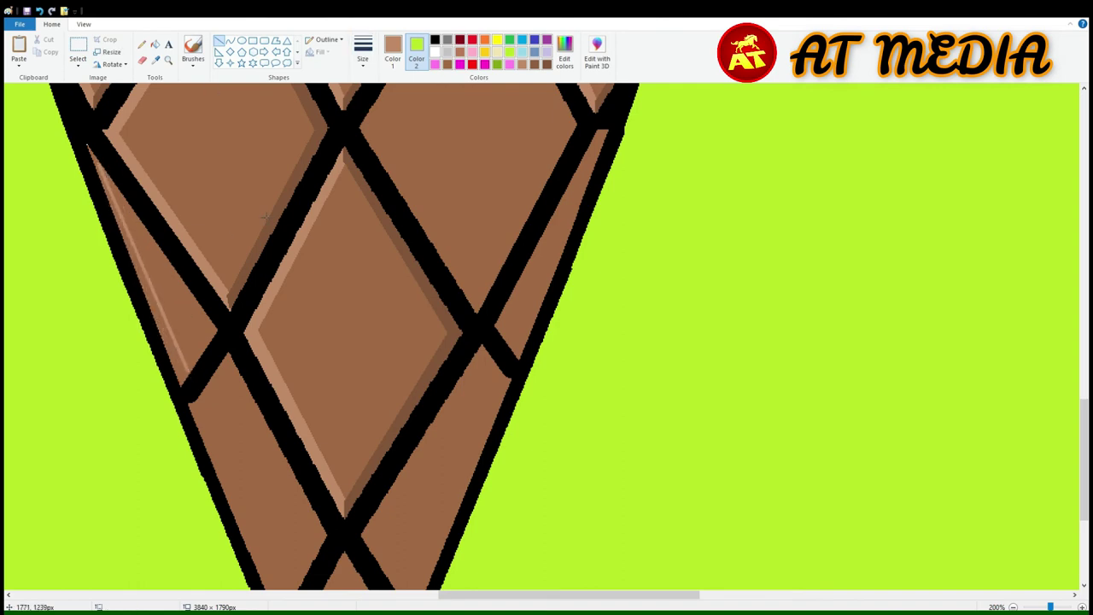
scroll(265, 217, "up", 2)
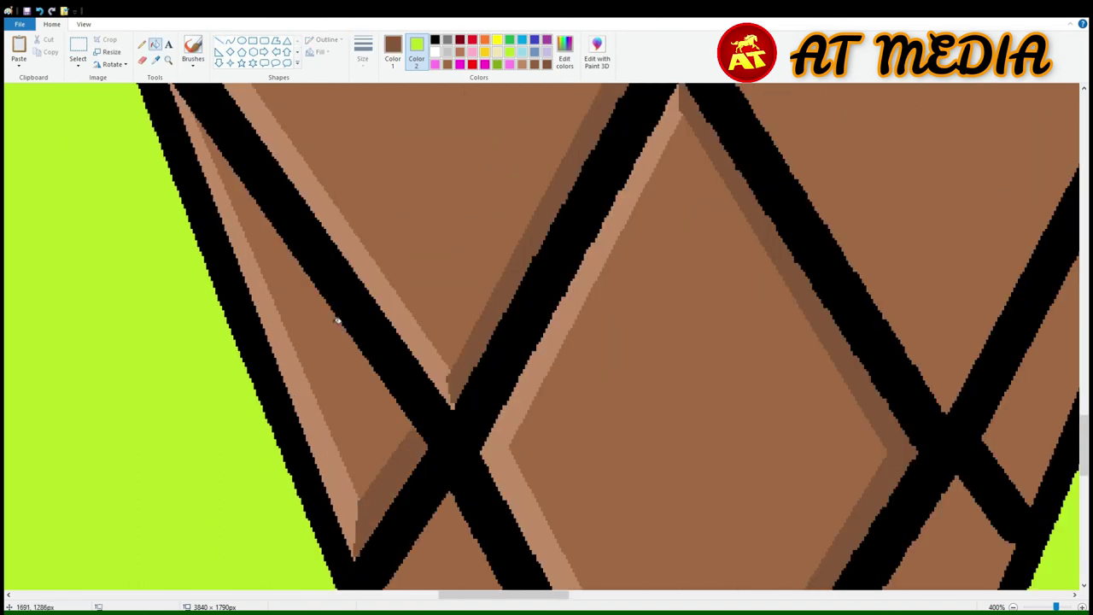
Draw a dark brown shadow line along the inner edge of the narrow left triangle and fill the strip beside it.
scroll(349, 251, "down", 2)
scroll(349, 251, "up", 2)
left_click(220, 40)
left_click(392, 52)
left_click_drag(352, 261, 401, 362)
left_click(155, 45)
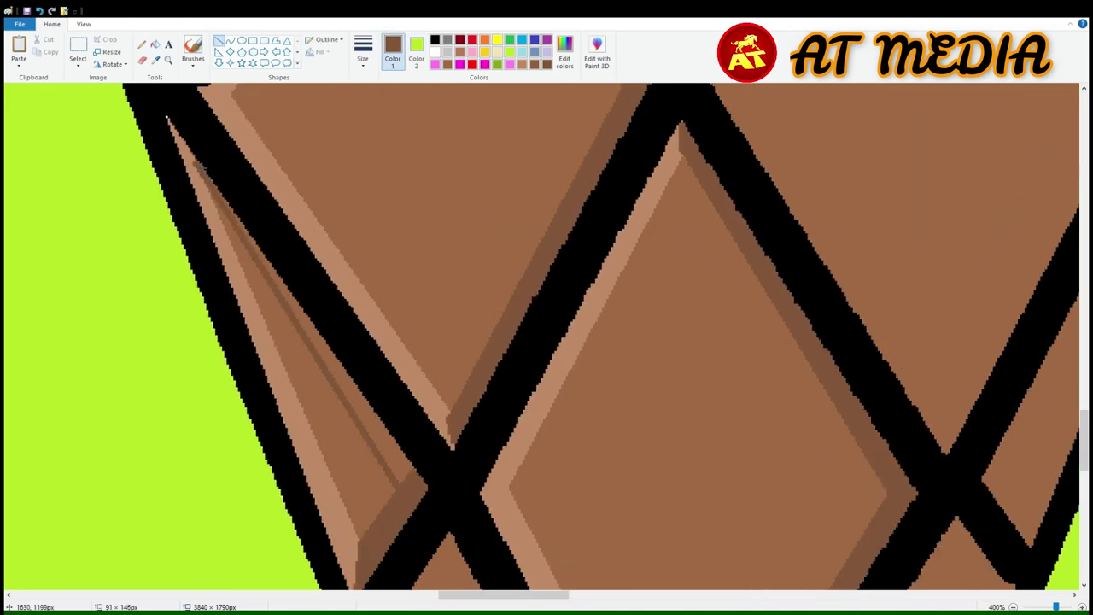
left_click(329, 329)
key("ctrl+z")
scroll(512, 148, "down", 3)
scroll(512, 147, "down", 5)
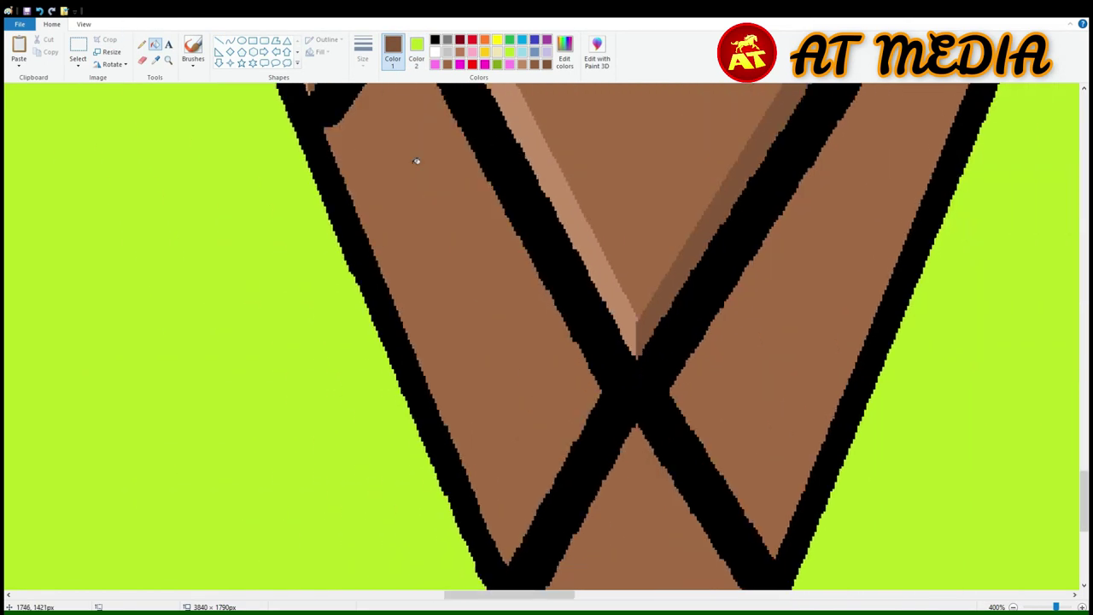
Draw a light brown line along the outer edge of the cone's lower-left cell and fill the strip as a highlight.
scroll(512, 299, "up", 5)
scroll(513, 299, "down", 5)
left_click_drag(346, 244, 546, 589)
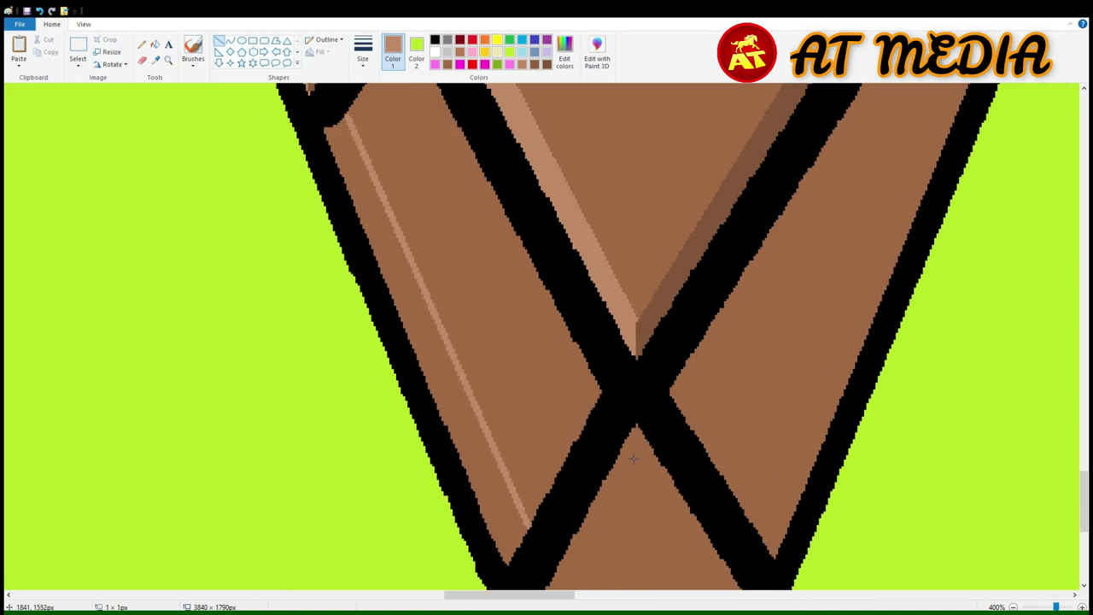
left_click(156, 44)
left_click(397, 314)
left_click(570, 449)
scroll(537, 487, "up", 3)
scroll(537, 488, "down", 3)
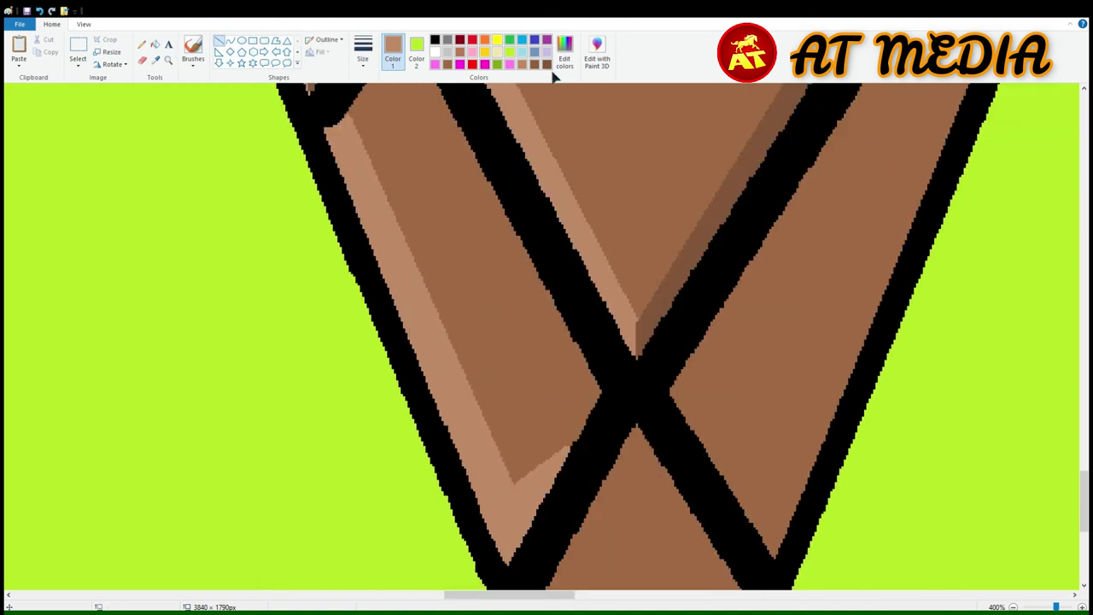
Add a dark brown shadow along the inner edge and corner of the cone's lower-left cell.
scroll(580, 389, "up", 2)
scroll(581, 390, "down", 5)
left_click(192, 52)
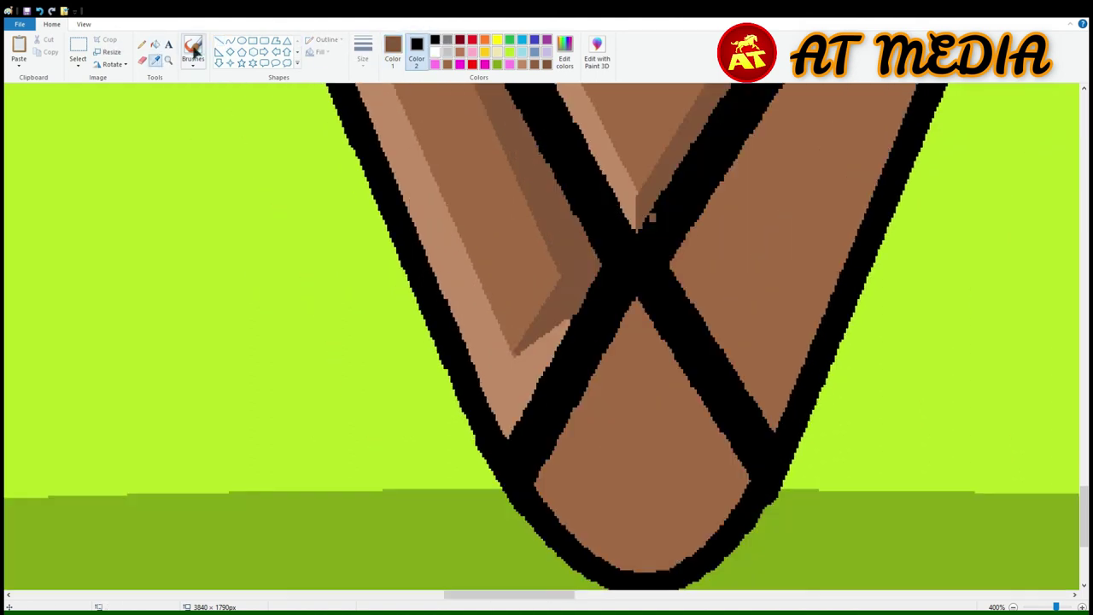
scroll(512, 298, "up", 3)
left_click(219, 40)
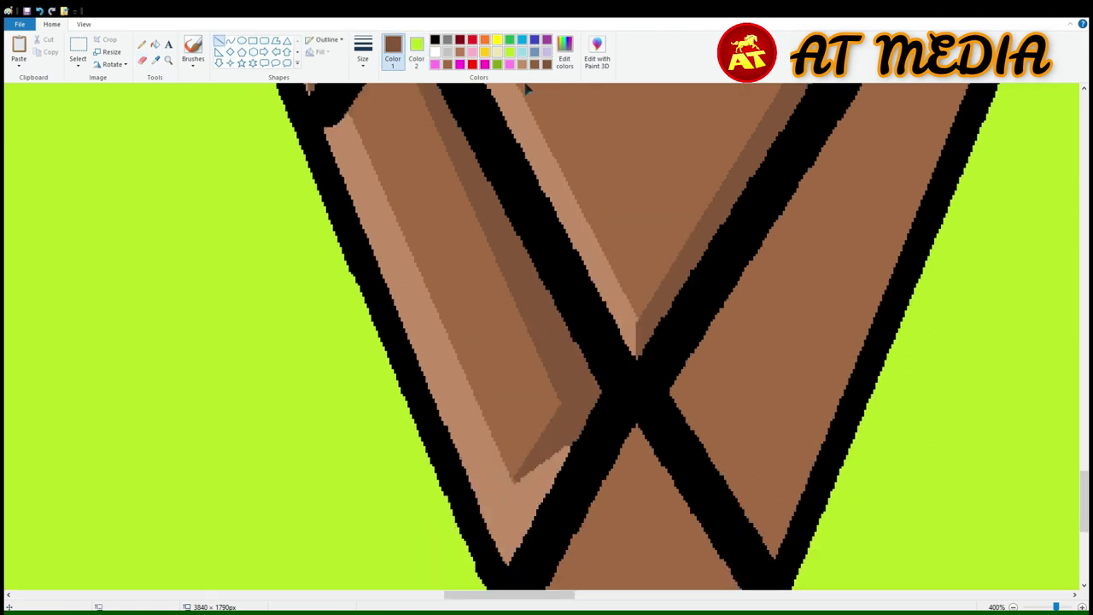
Outline the cone tip's inner shading with dark brown along its right side and light brown along its left side.
scroll(554, 558, "down", 2)
scroll(554, 558, "right", 5)
mouse_move(179, 315)
left_mouse_down()
mouse_move(92, 485)
mouse_move(271, 483)
left_mouse_up()
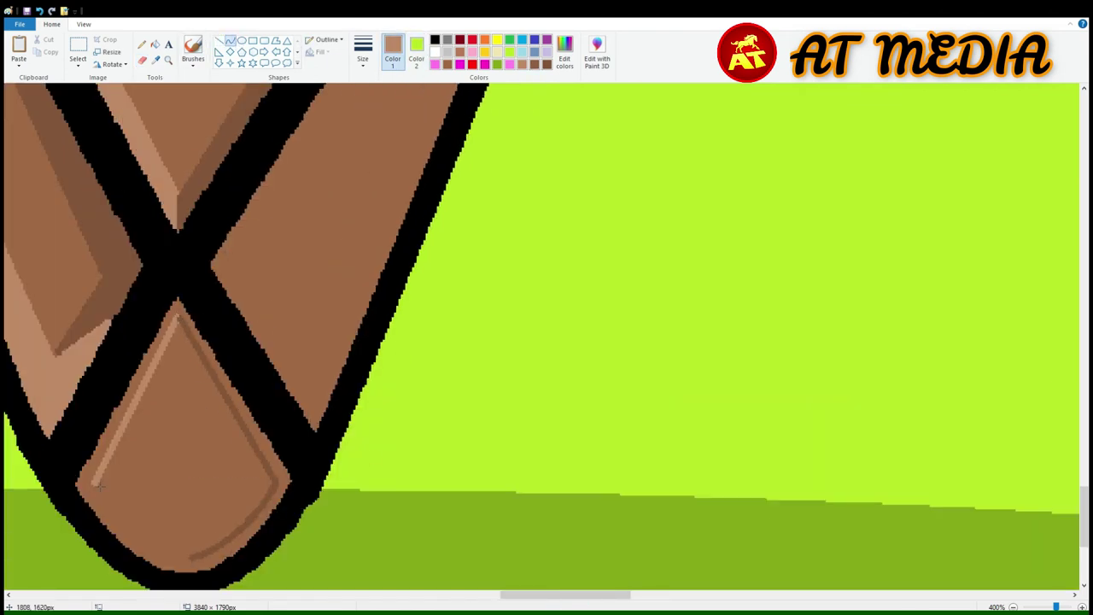
left_click_drag(99, 485, 190, 557)
left_click_drag(142, 521, 130, 546)
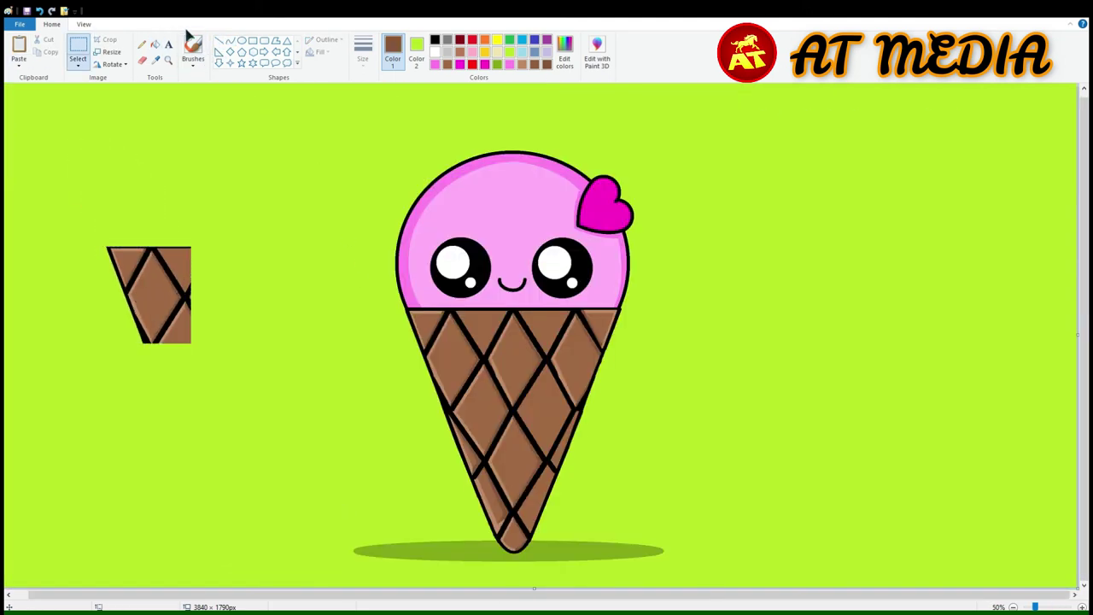
Fill the areas around the pasted copy's diamond with lime green and try to reuse the isolated diamond.
left_click(186, 281)
left_click(189, 299)
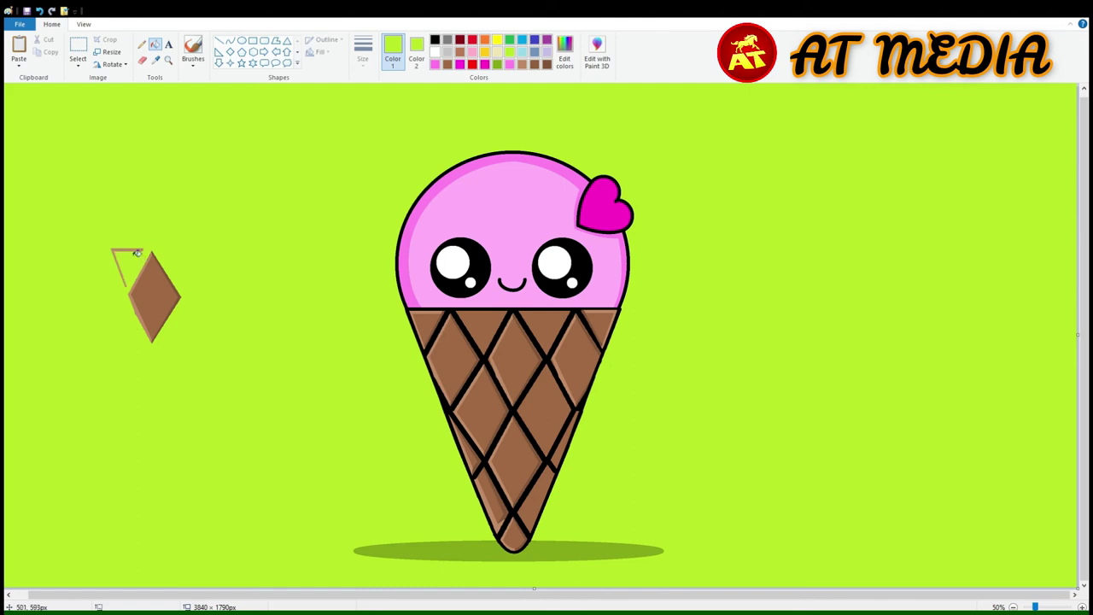
left_click_drag(137, 253, 550, 450)
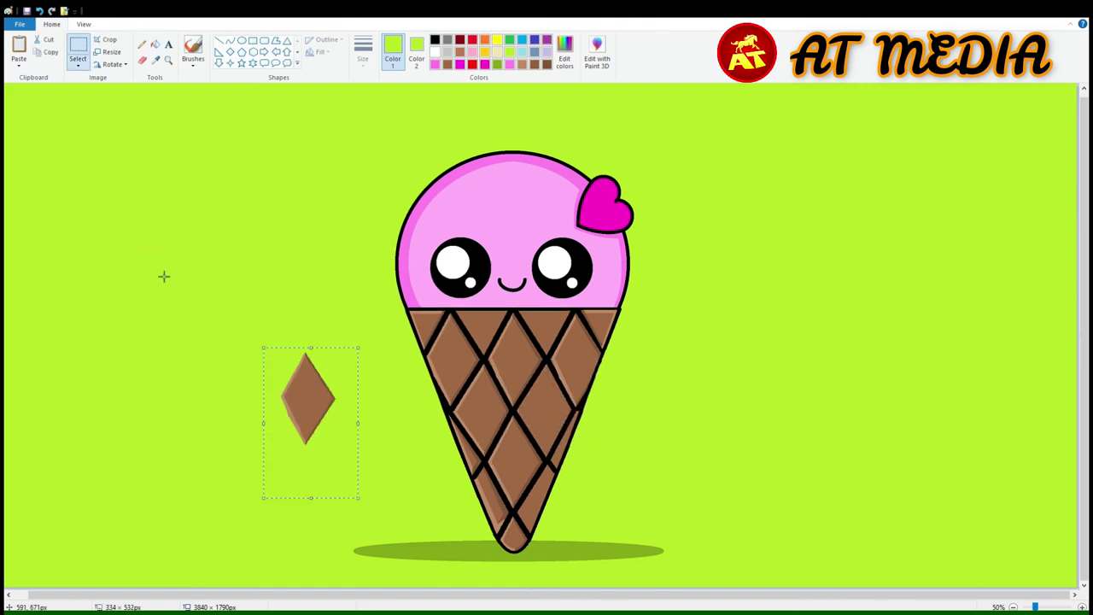
Draw light brown highlight lines along the left edges of the cone's unshaded middle-right diamond.
scroll(586, 451, "up", 5)
left_click(219, 40)
left_click_drag(476, 180, 330, 408)
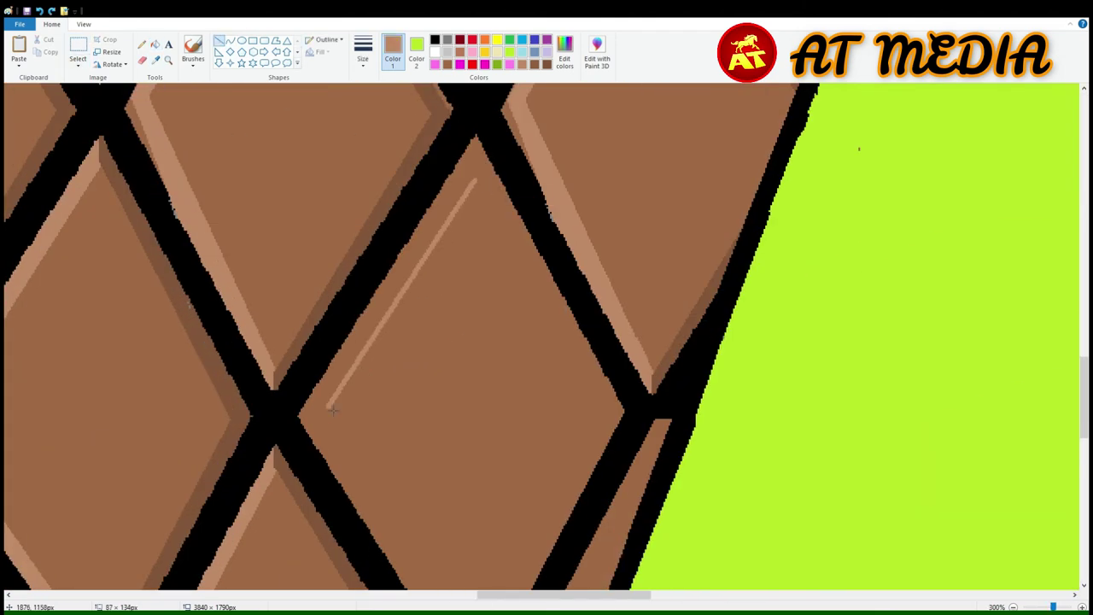
scroll(360, 459, "down", 3)
scroll(479, 288, "up", 6)
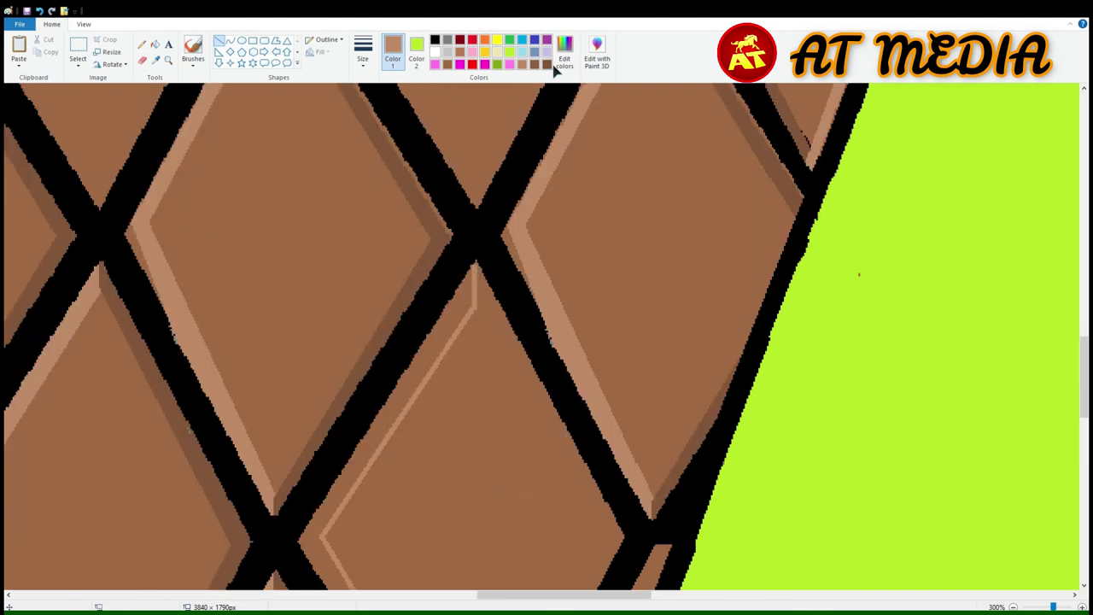
Add dark brown shadow lines along the right edges of the middle-right diamond and fill its highlight and shadow strips.
left_click(547, 64)
scroll(512, 341, "down", 5)
left_click_drag(603, 287, 476, 546)
scroll(563, 393, "down", 10)
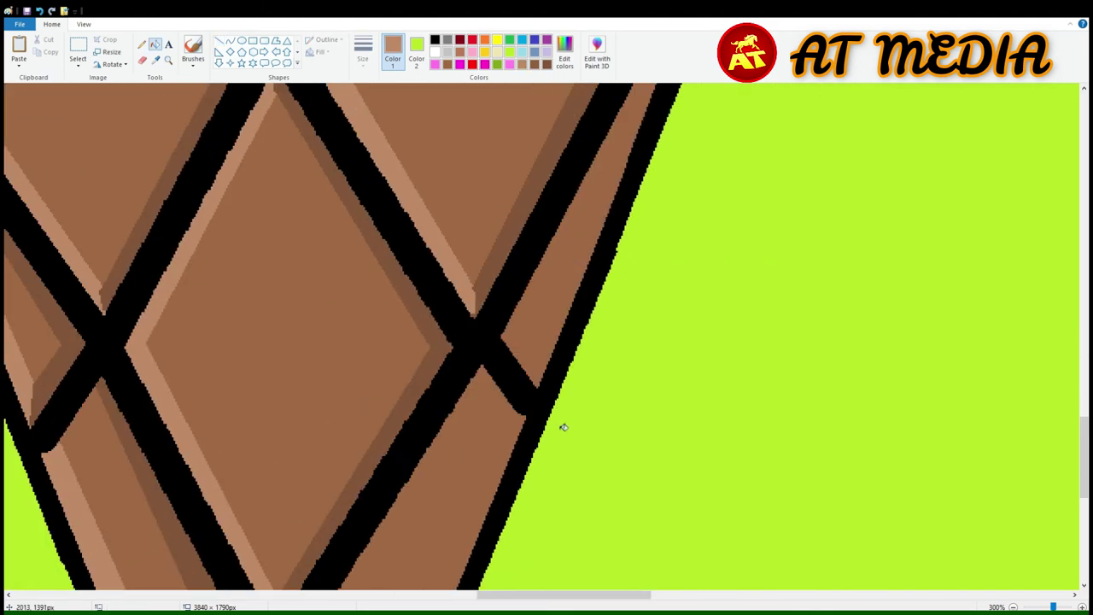
Line the lower-right cell's inner edges with light brown and shade its outer edge with dark brown.
left_click(533, 64)
left_click_drag(319, 400, 484, 143)
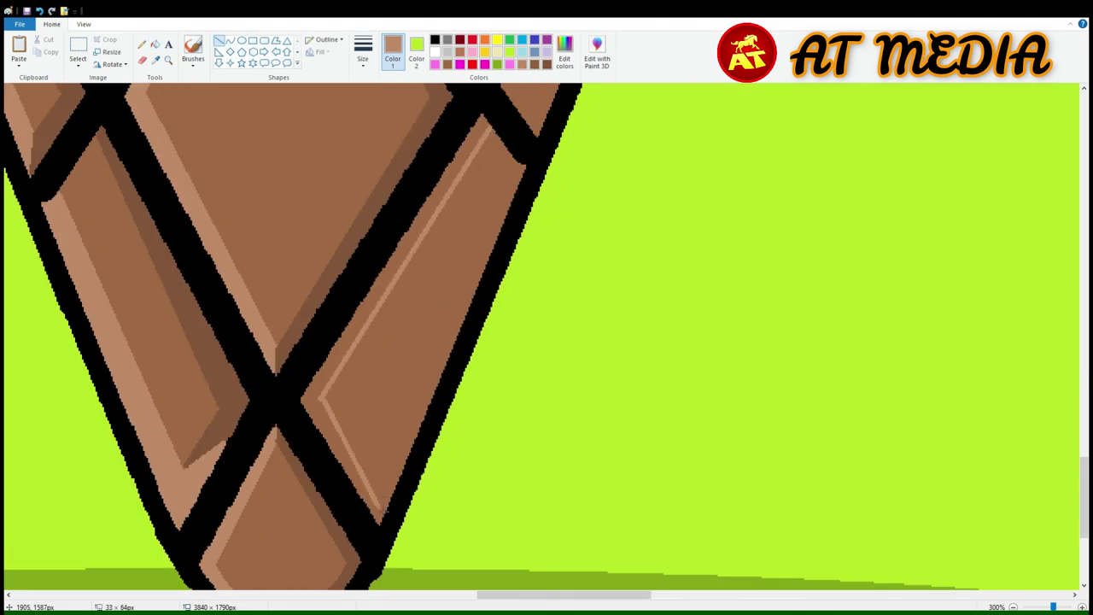
left_click_drag(374, 508, 516, 163)
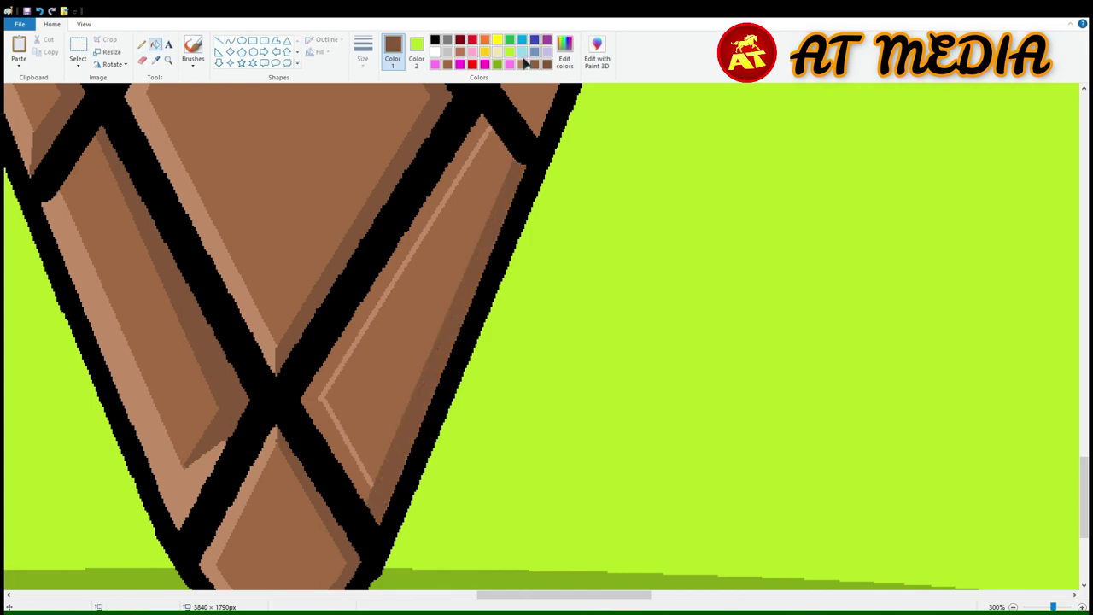
Add a light brown highlight to the inner edge of the narrow right-side triangle and a shadow line along its outer edge.
left_click(523, 62)
scroll(529, 111, "up", 7)
left_click_drag(502, 468, 670, 169)
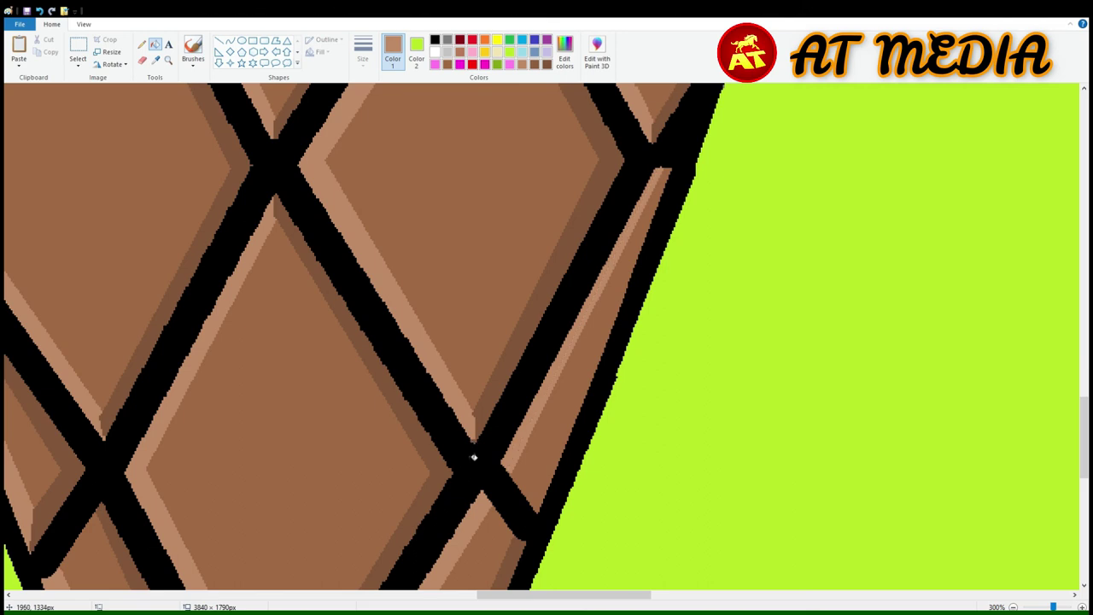
left_click_drag(554, 481, 642, 266)
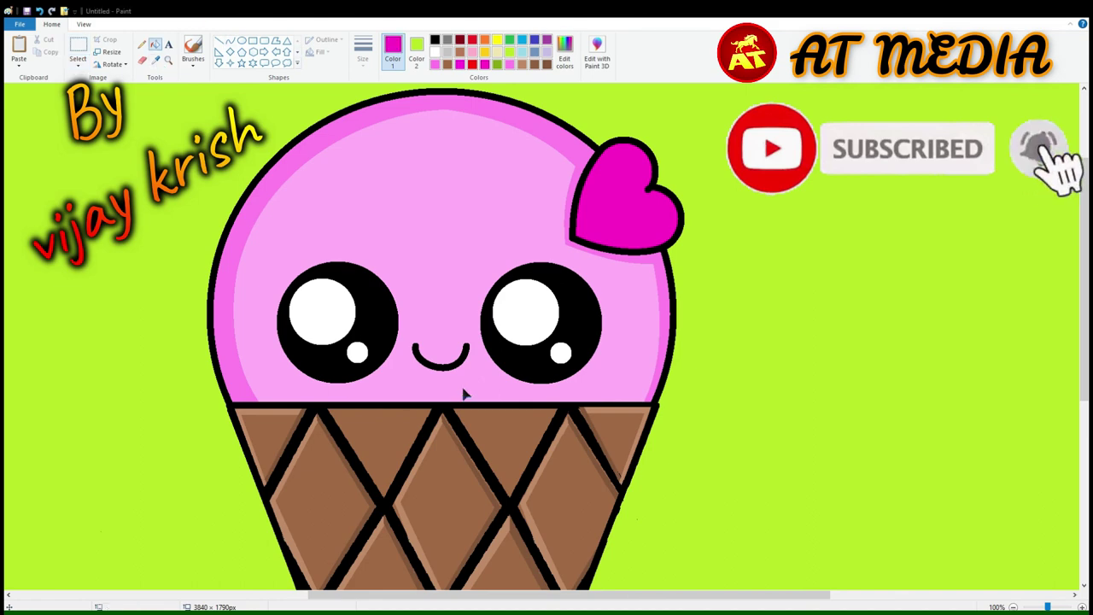
Draw a darker magenta curved contour just inside the heart's outline and fill the border strip as shading.
scroll(463, 393, "up", 4)
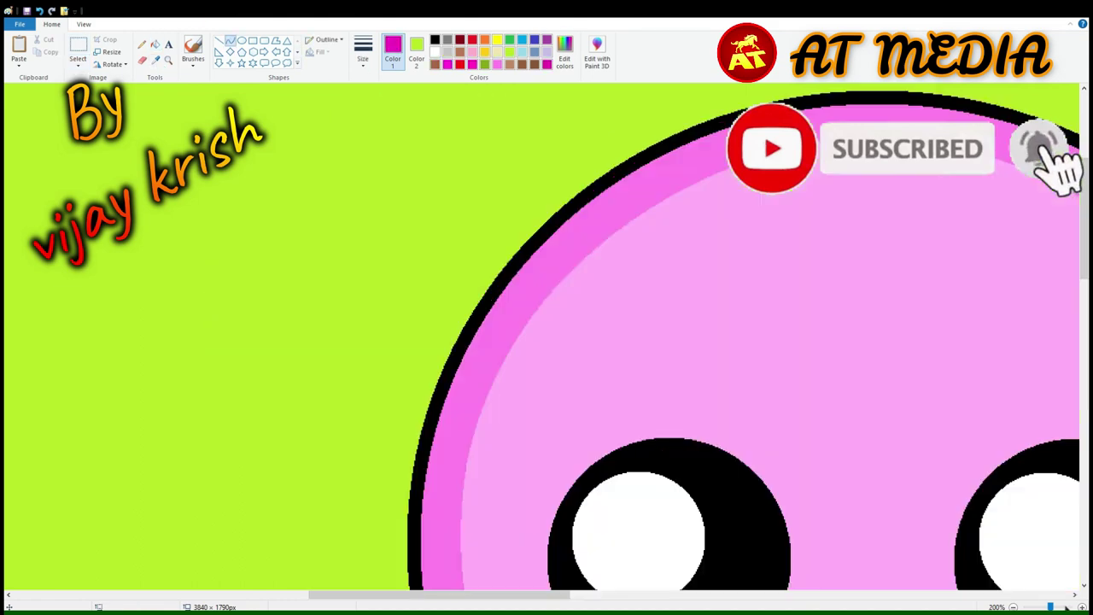
left_click_drag(634, 408, 644, 390)
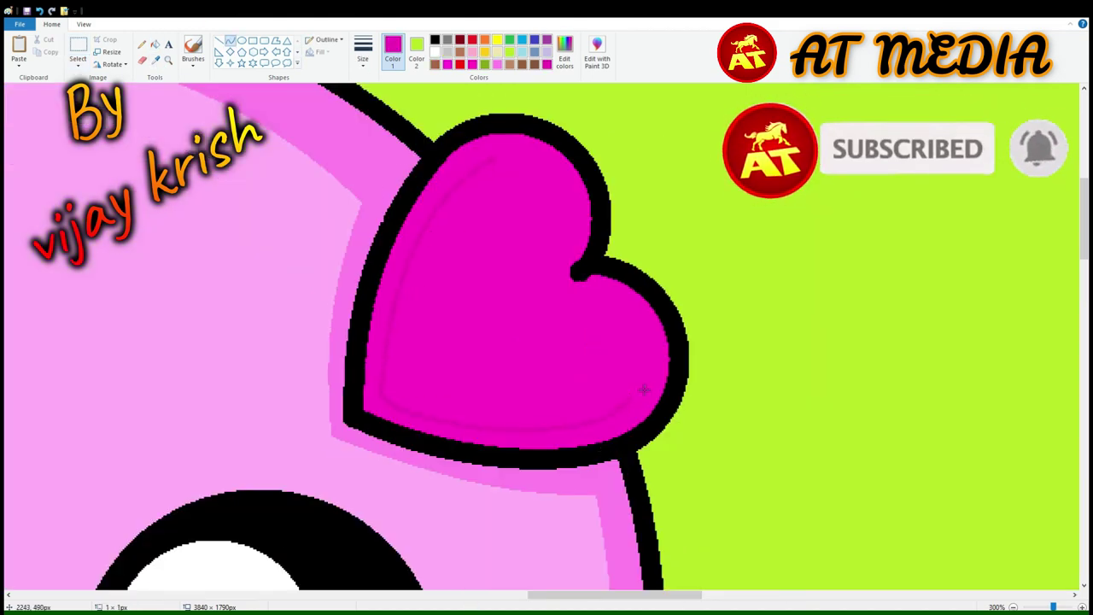
left_click(154, 43)
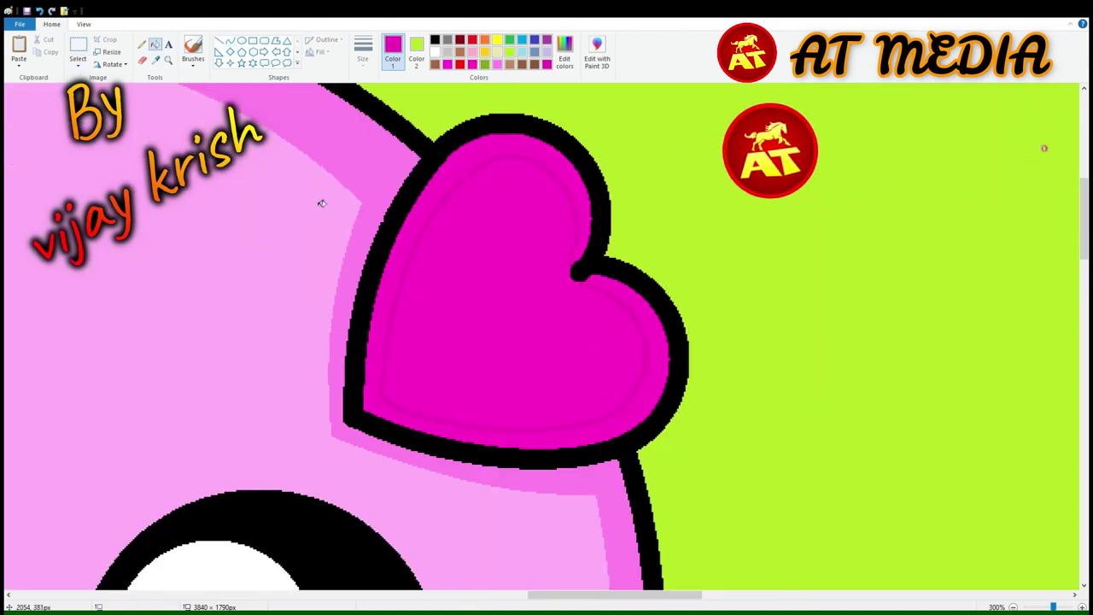
scroll(569, 349, "down", 4)
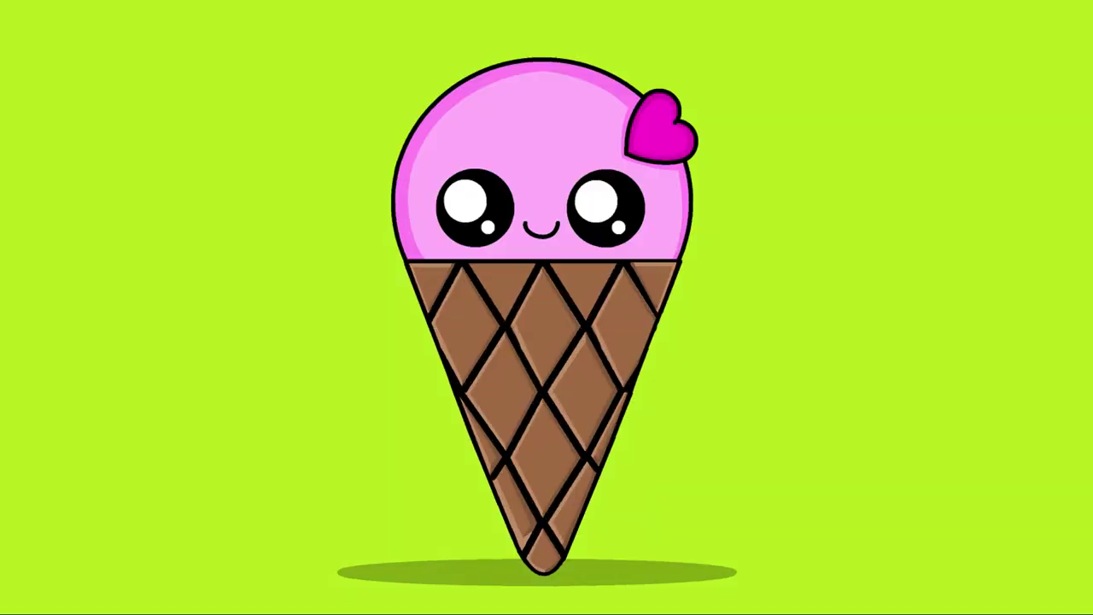